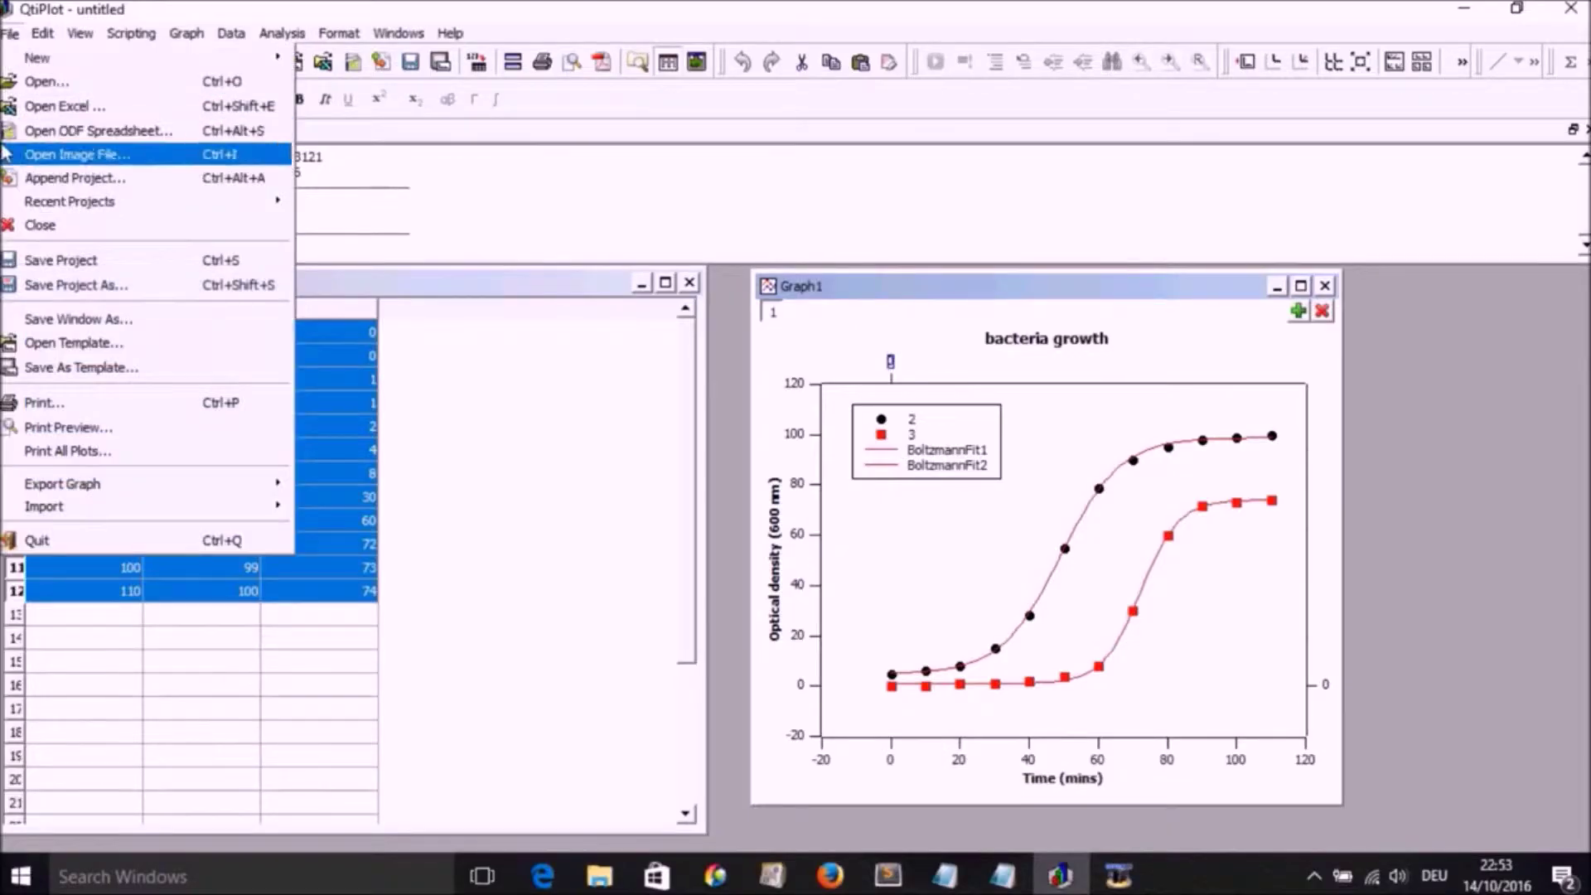
Export the current graph via File > Export Graph and select the default file name
mouse_move(99, 489)
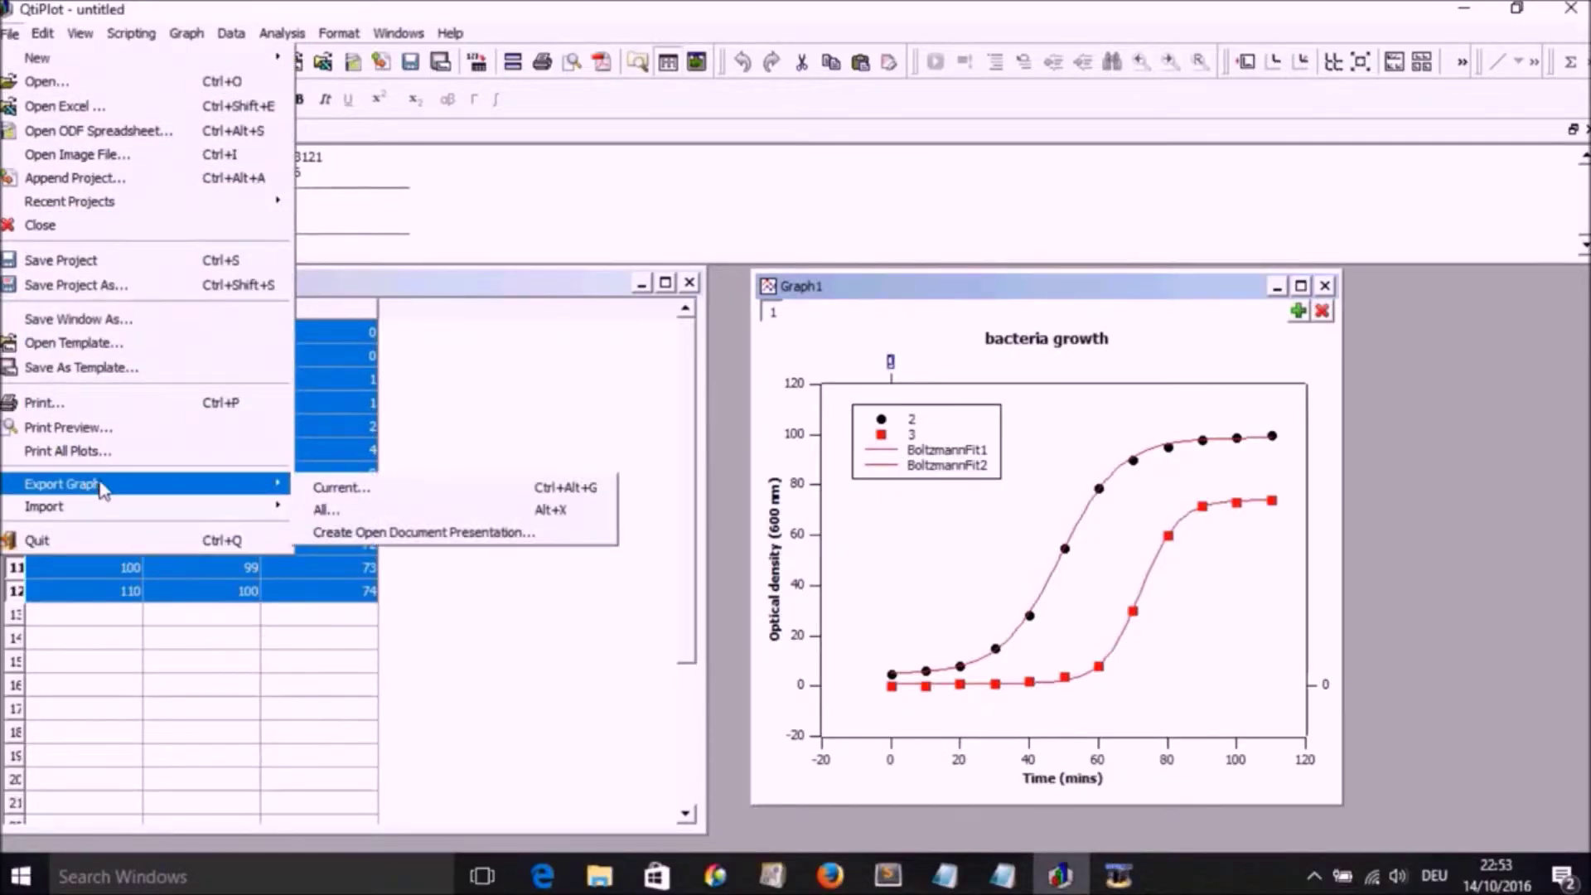
click(357, 491)
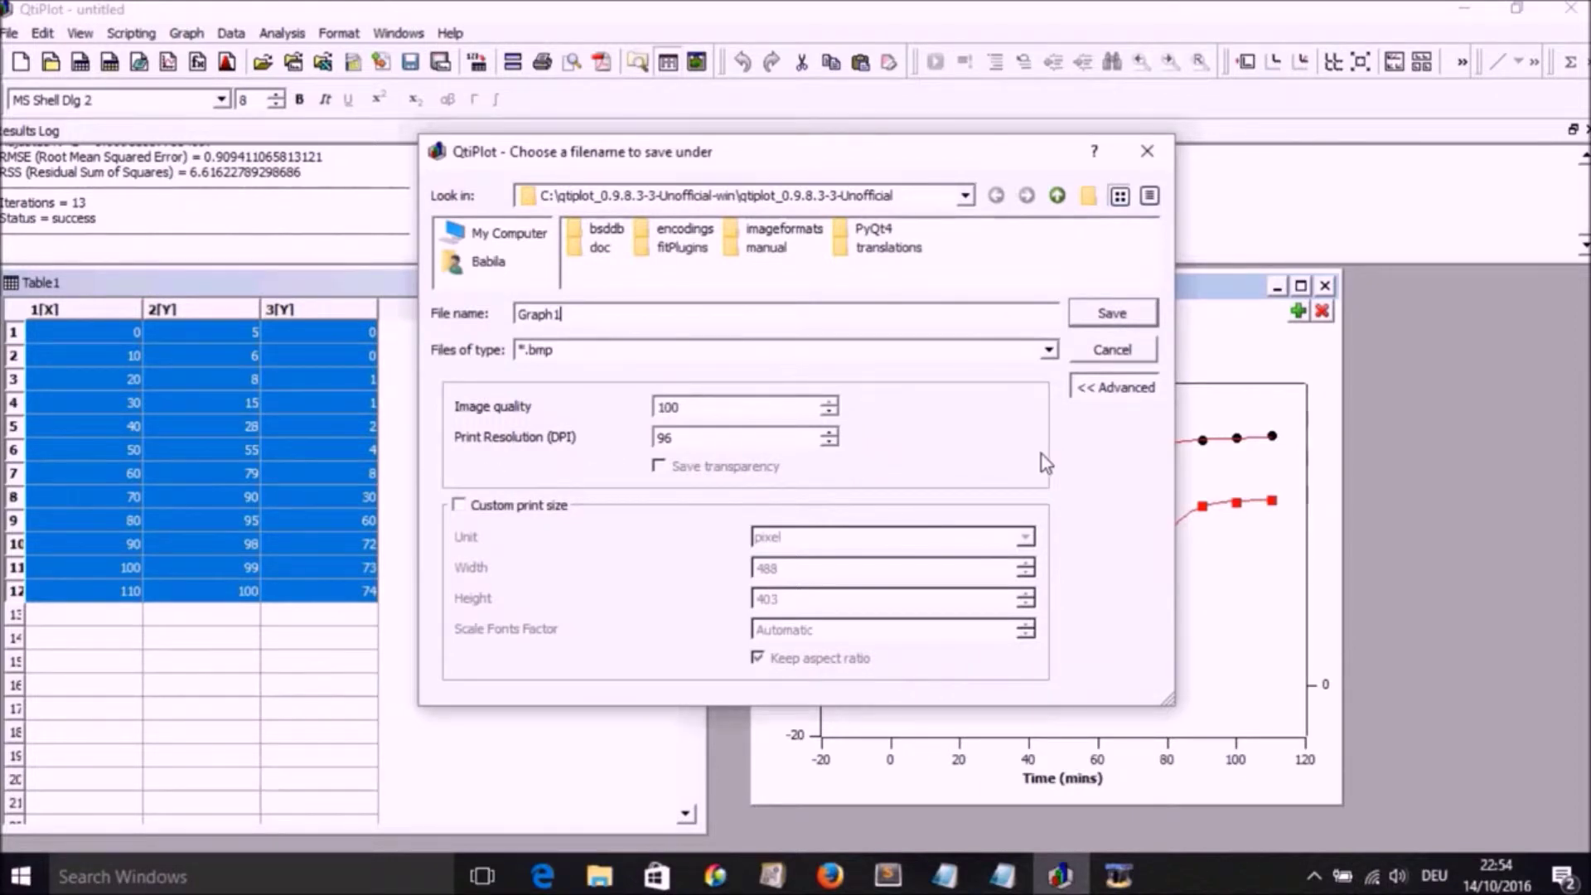
drag(584, 315, 478, 326)
Enter the export file name 'graph-bacteria growth', correcting a typo, and show the file-type list
text(g)
text(rwo)
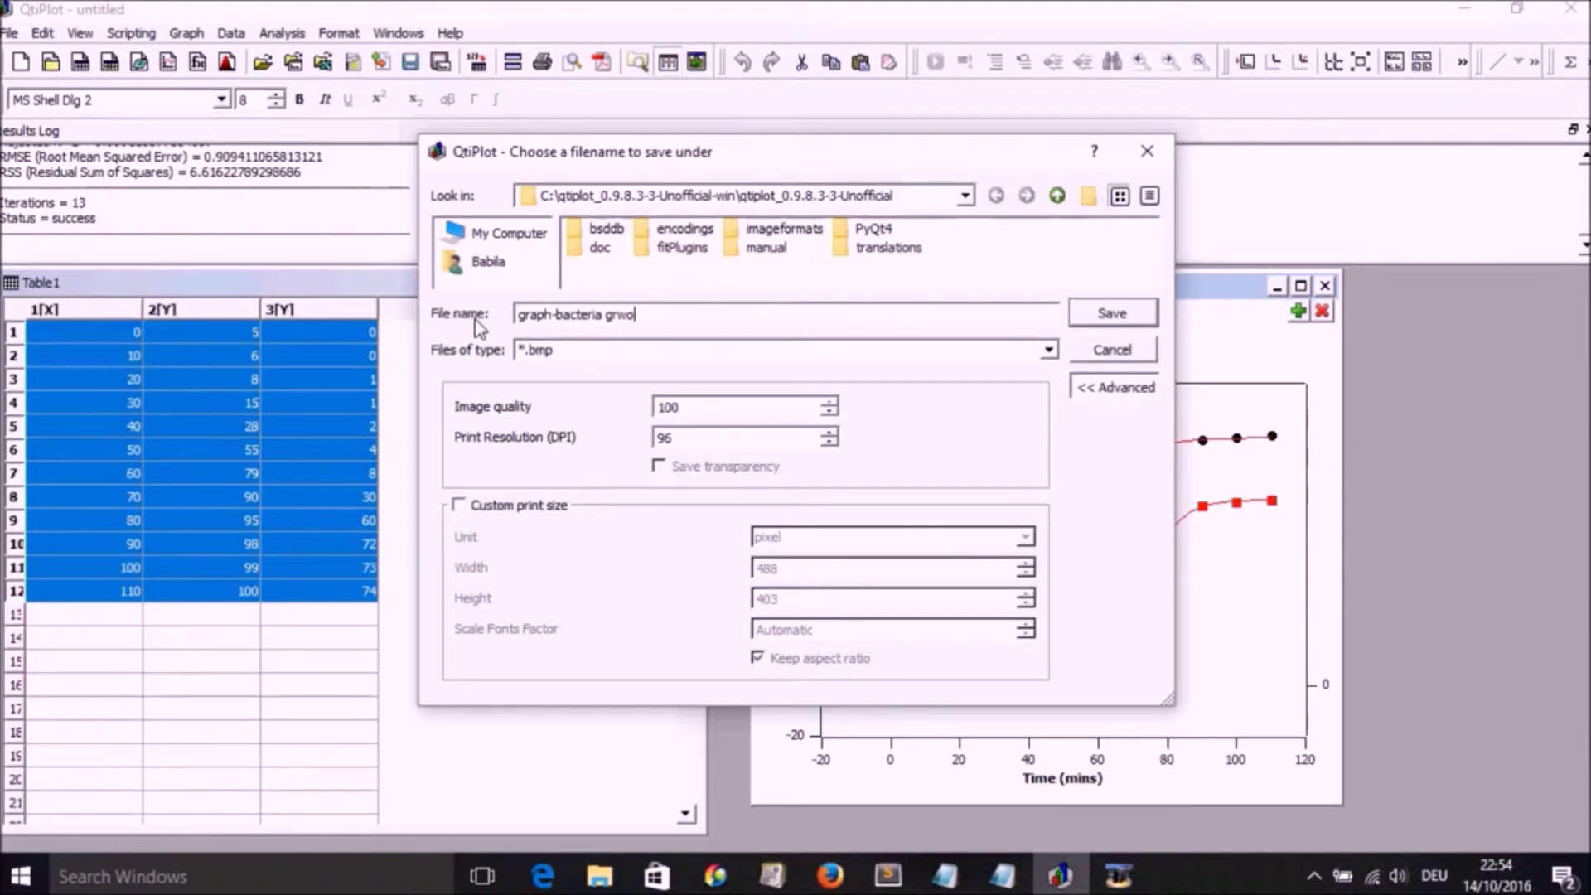
key(BackSpace)
key(BackSpace)
text(oth)
text(h)
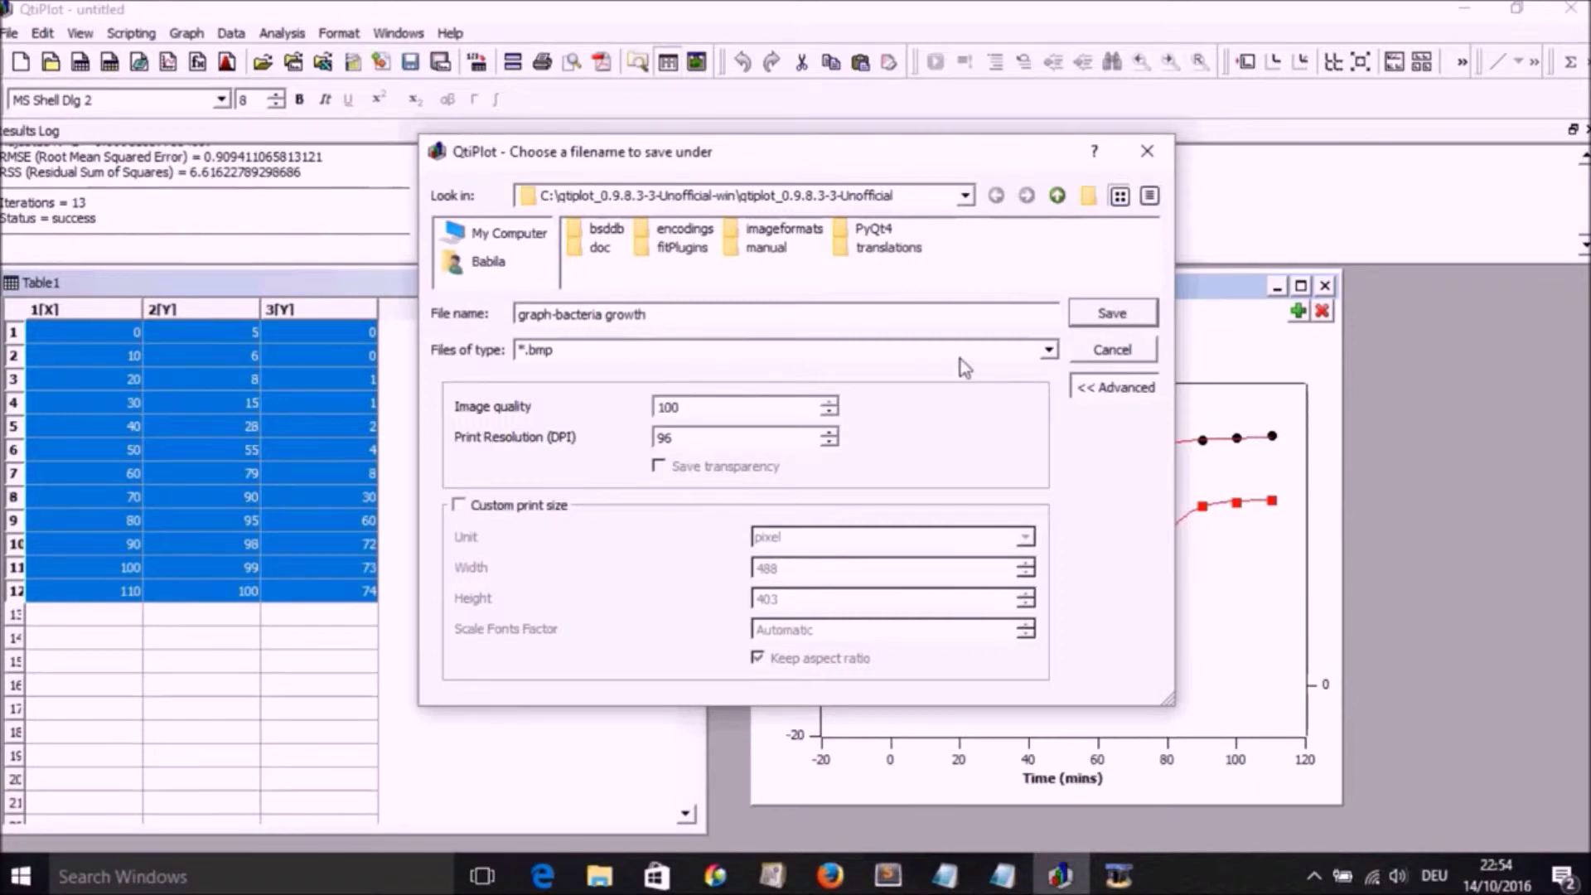
click(1049, 350)
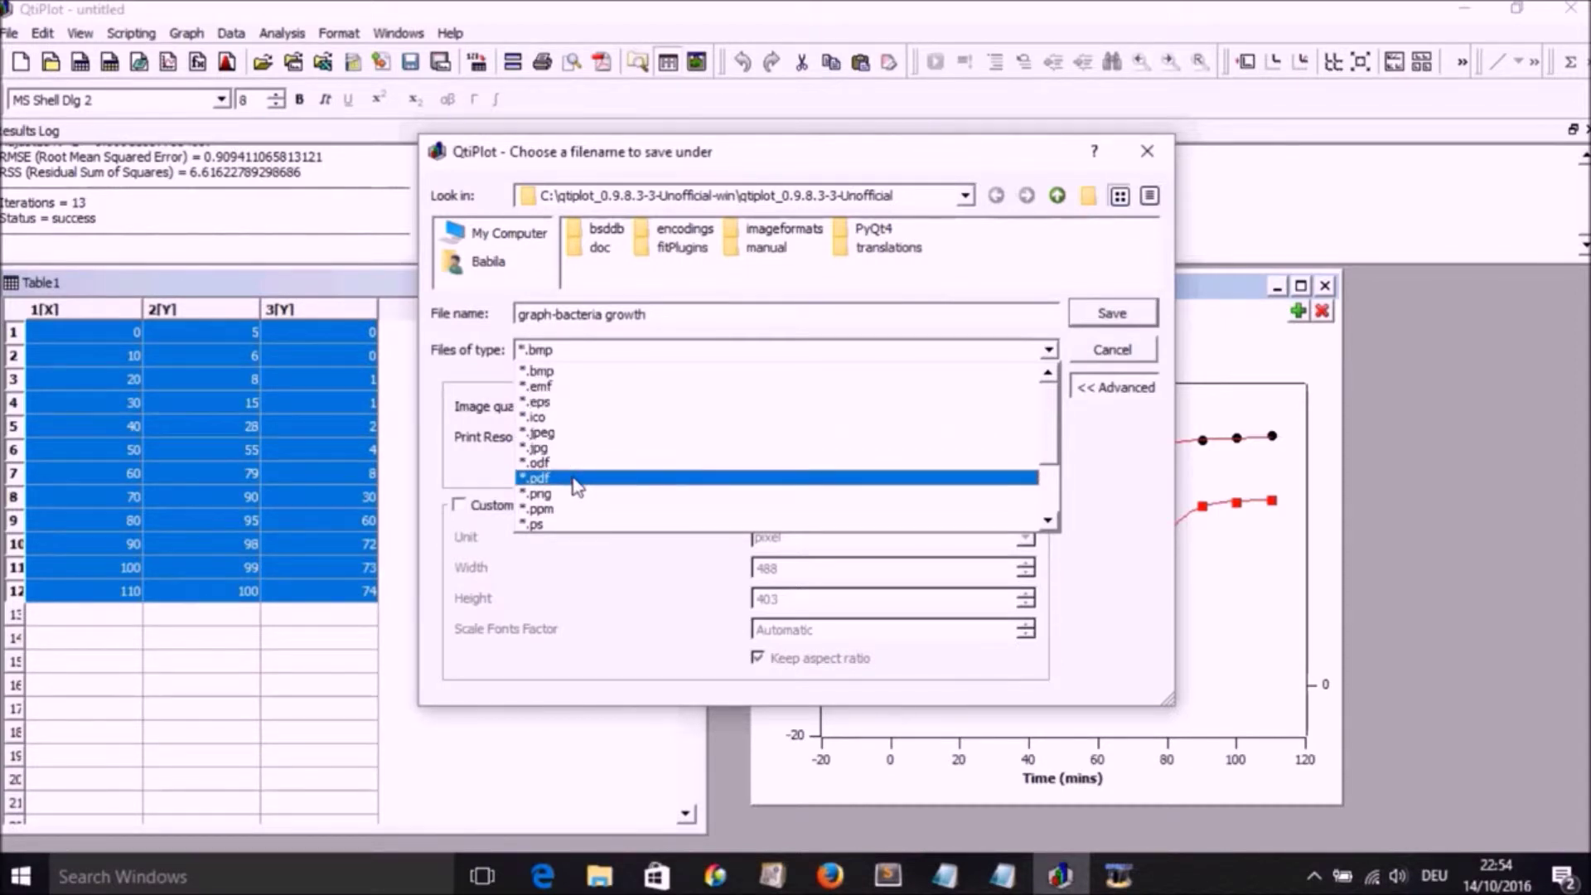
Save the graph as a *.pdf file in the Desktop folder
click(660, 477)
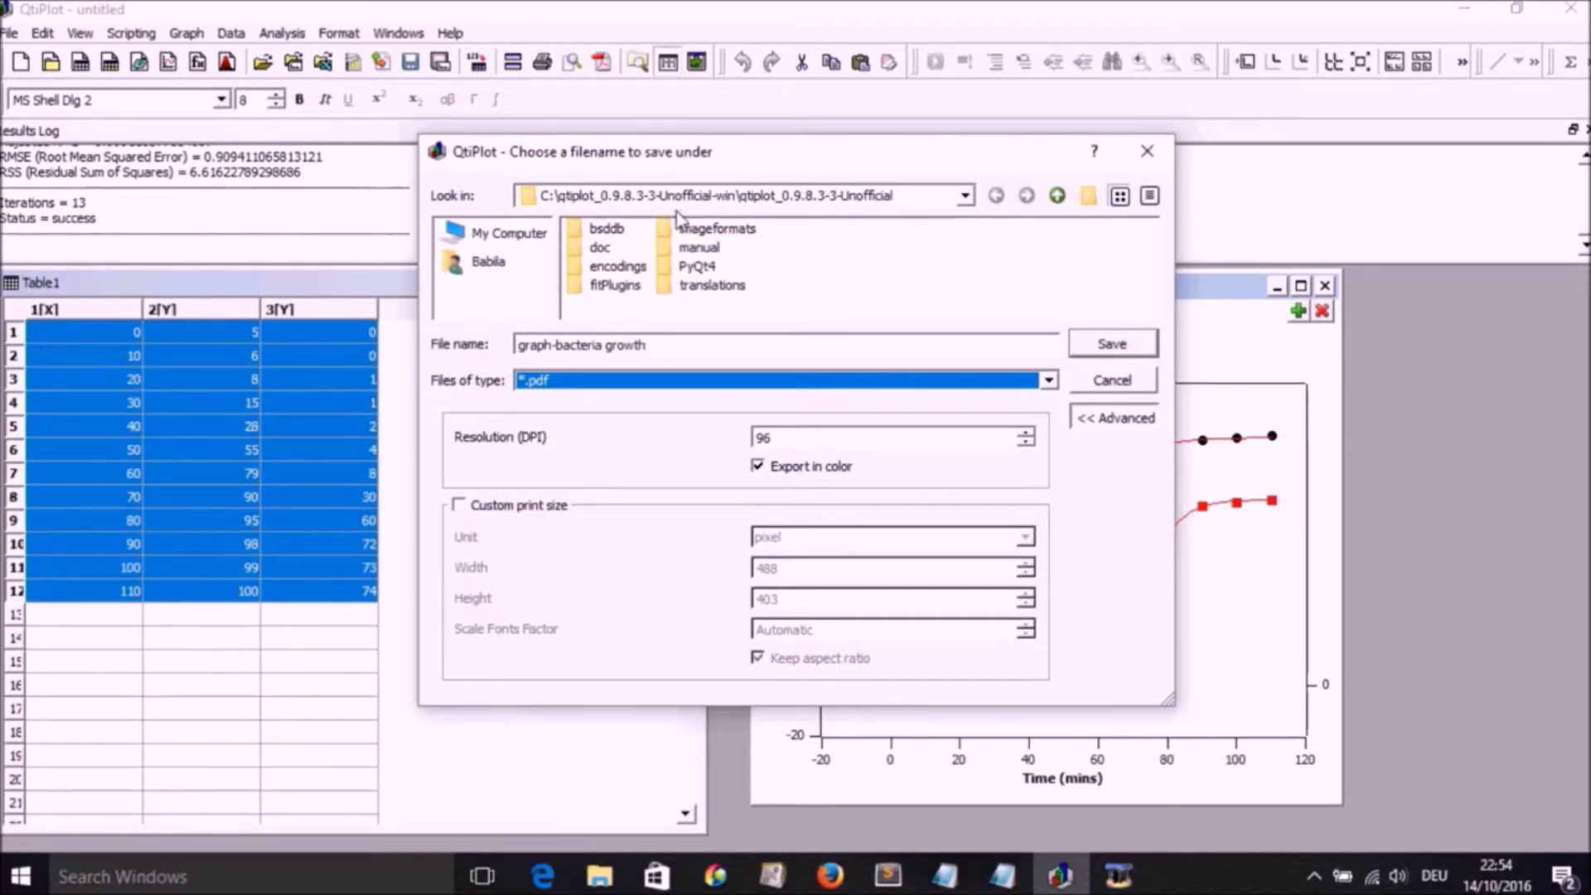
click(497, 267)
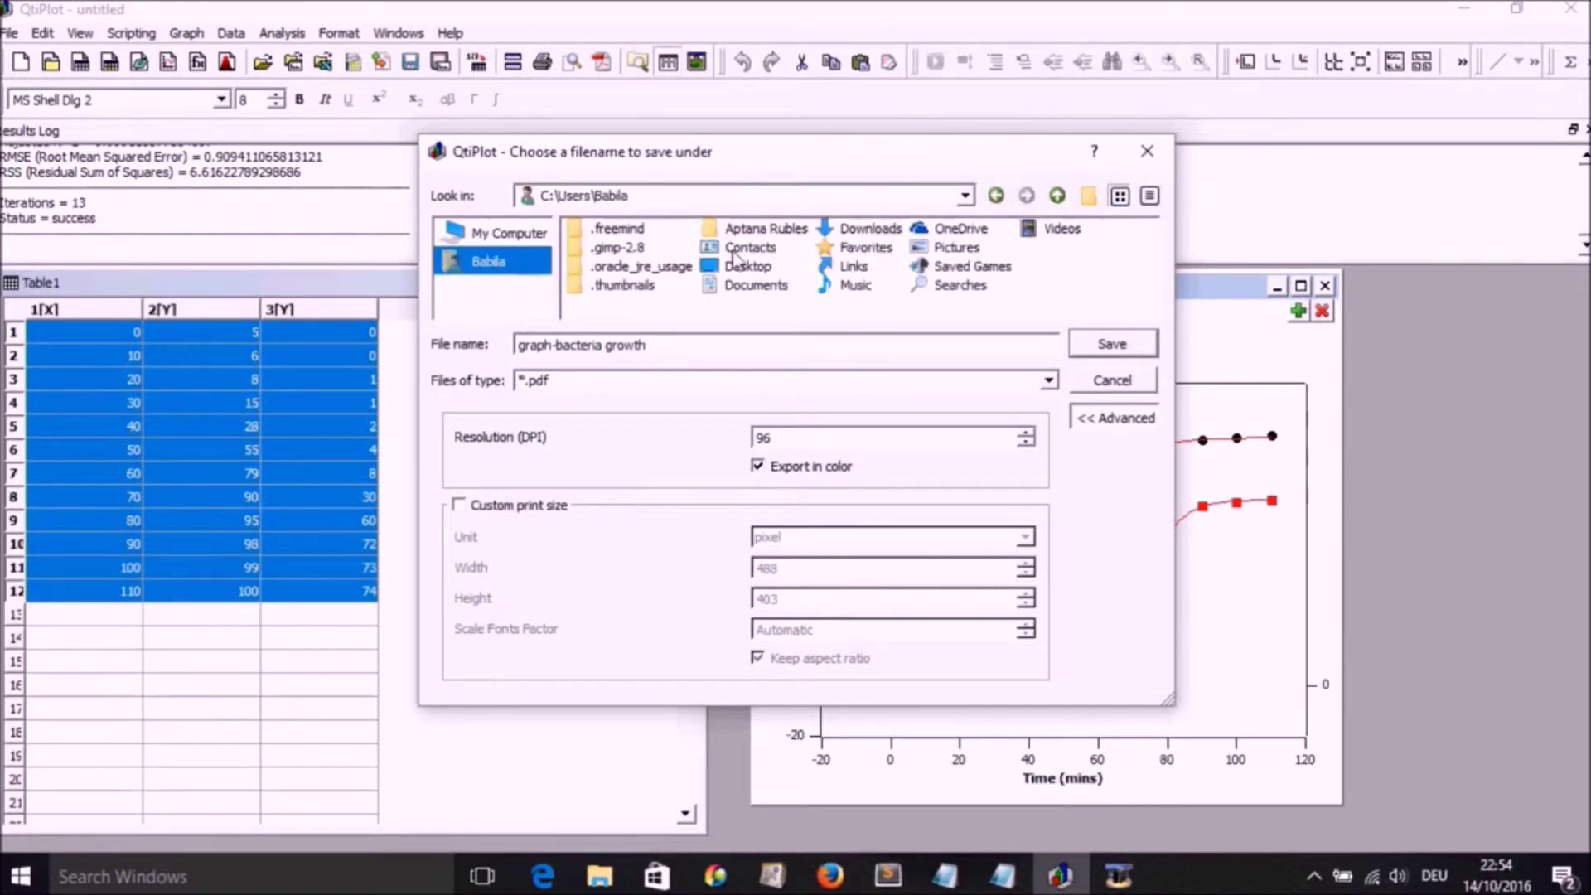
click(735, 267)
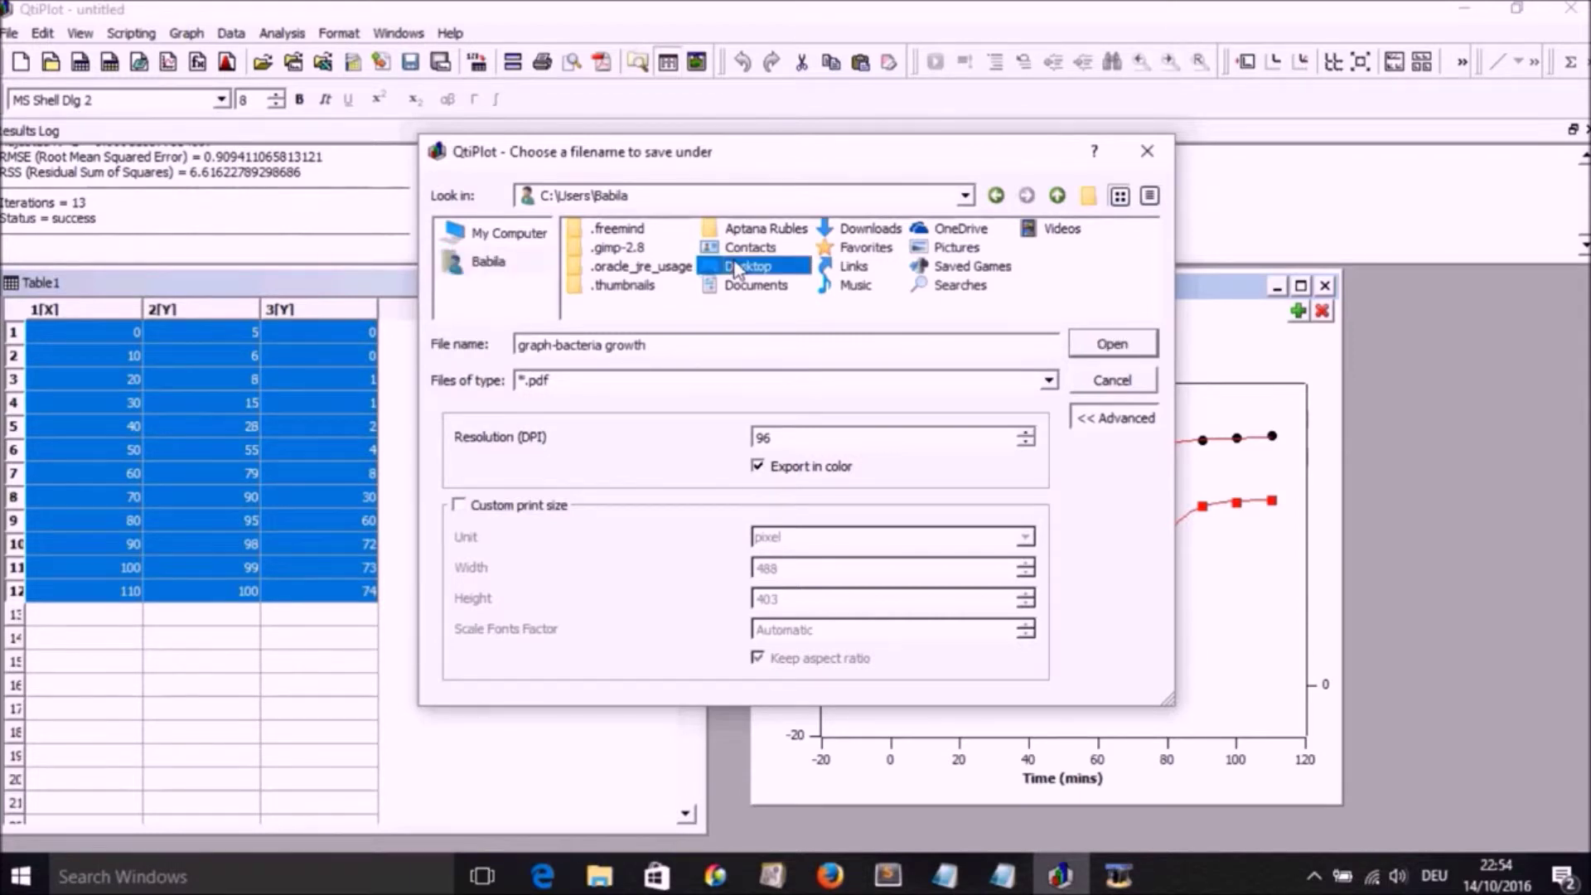
double_click(735, 267)
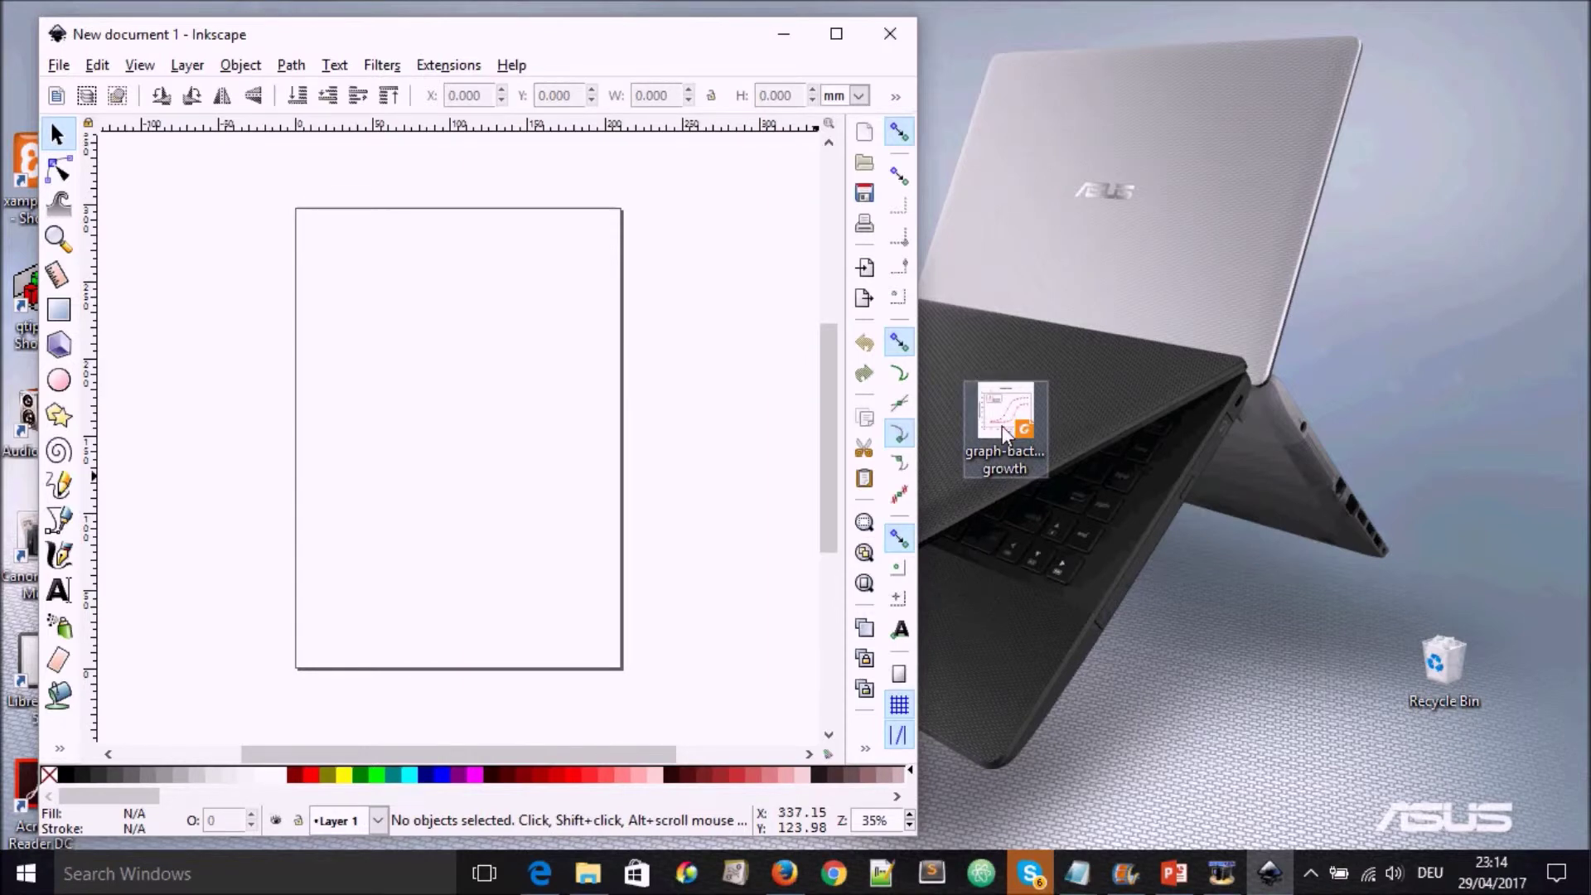
Drop the exported PDF onto the Inkscape page and accept the PDF import settings
key(ctrl)
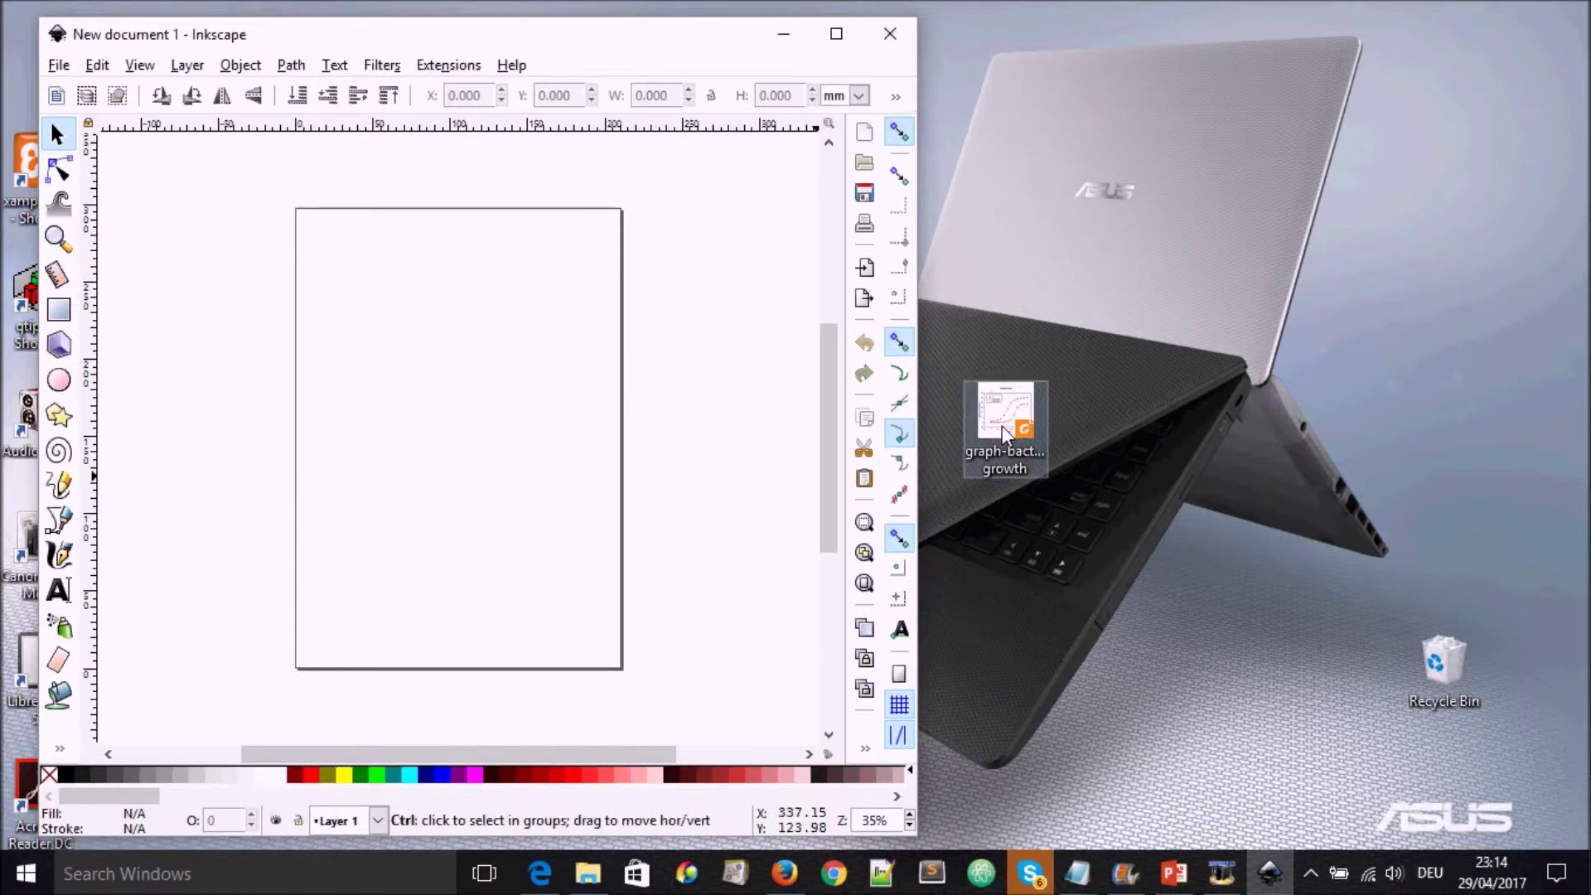
click(1001, 426)
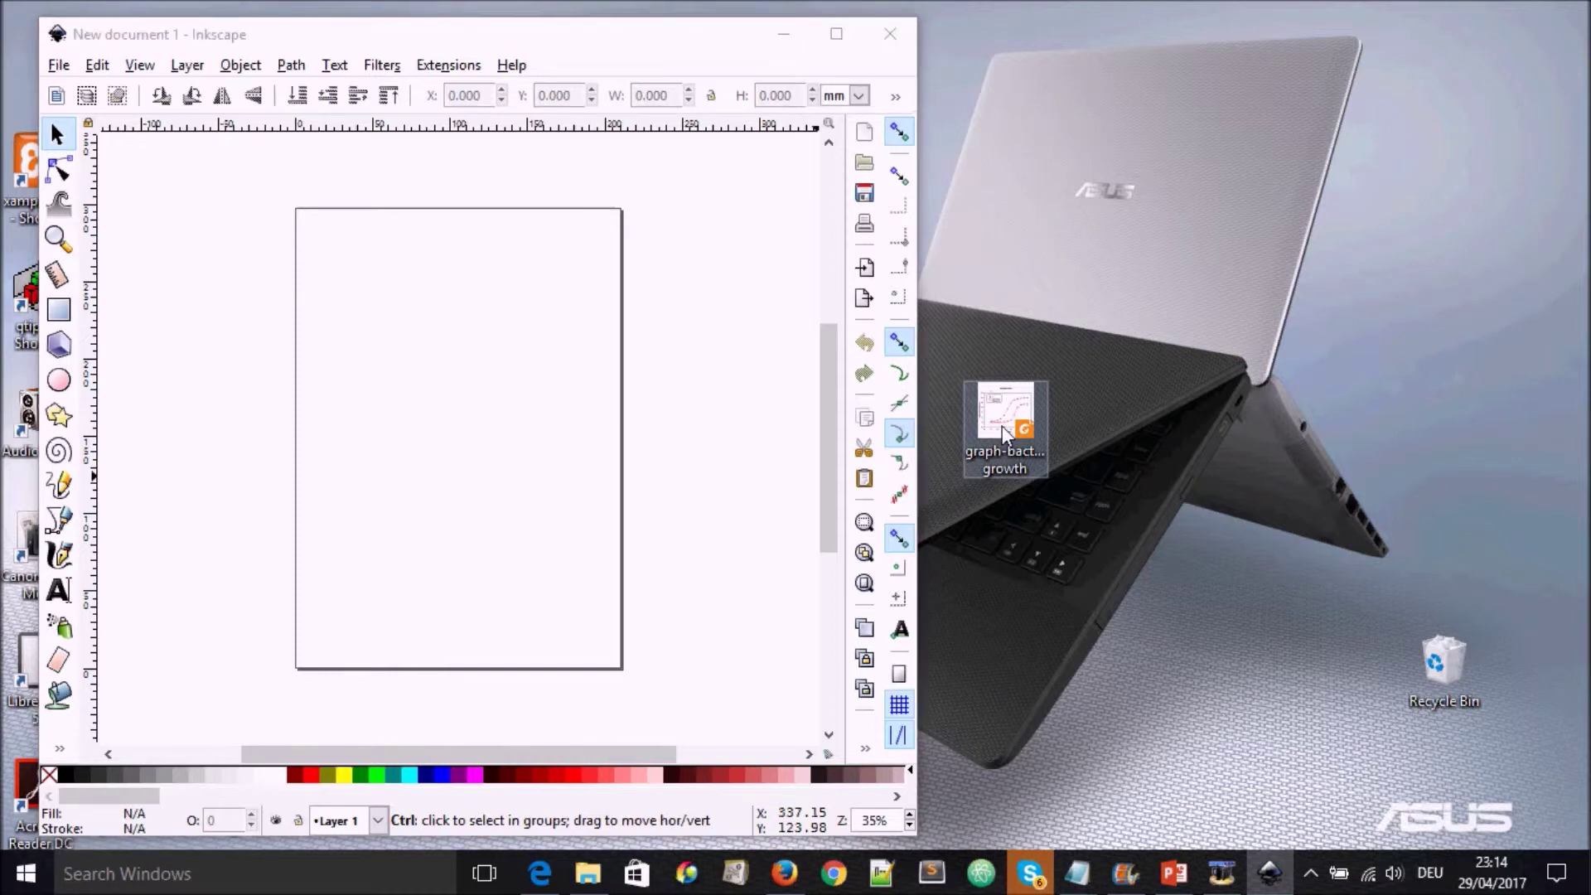
drag(1001, 426, 549, 415)
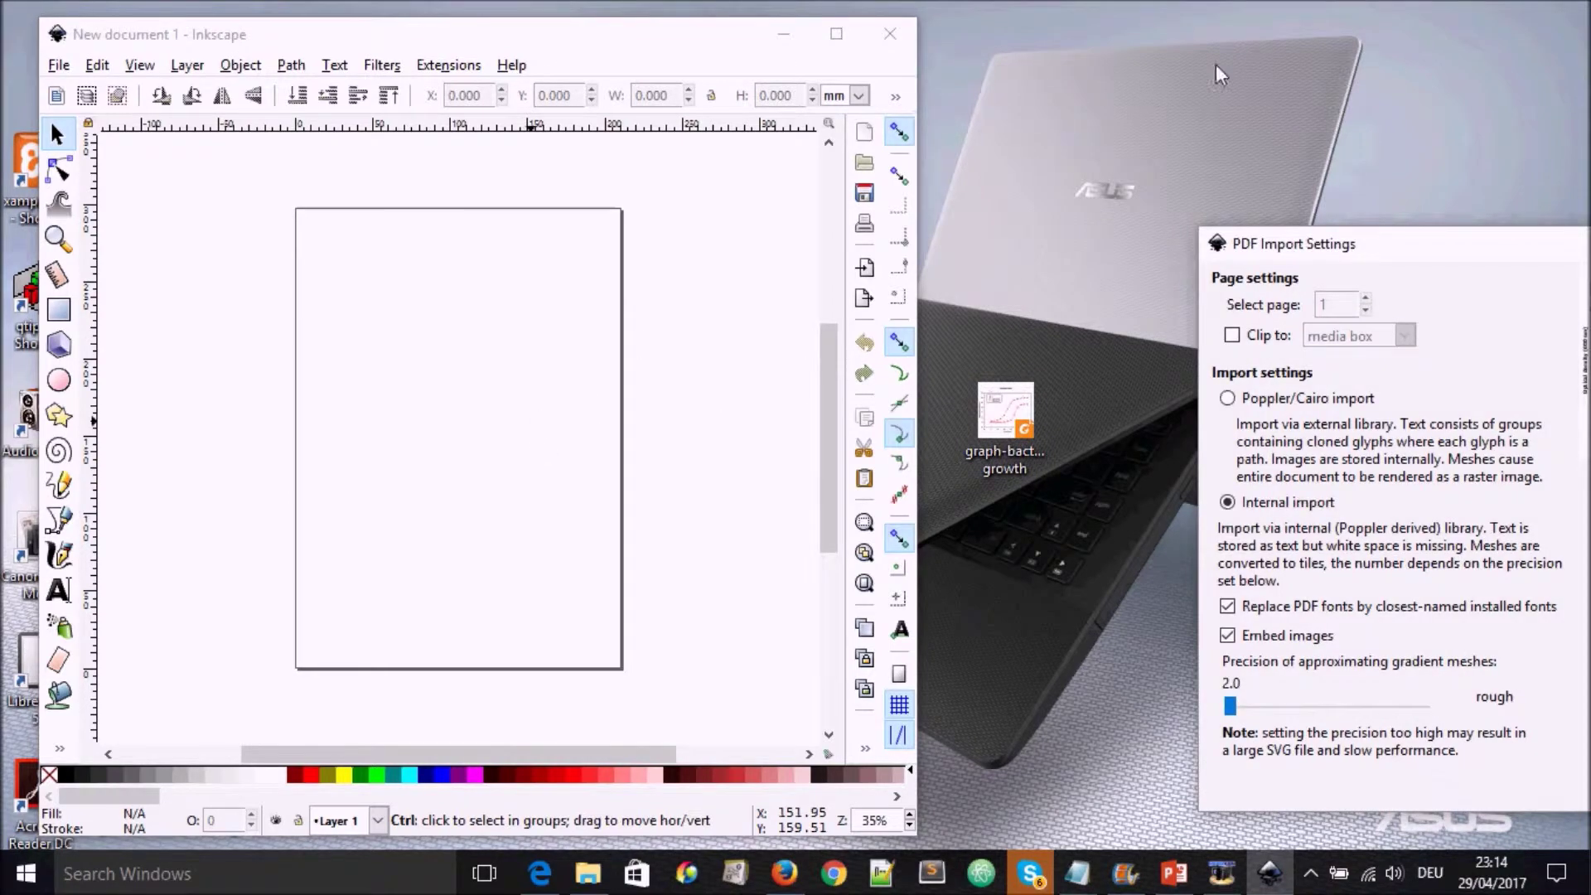
drag(1422, 249, 1092, 200)
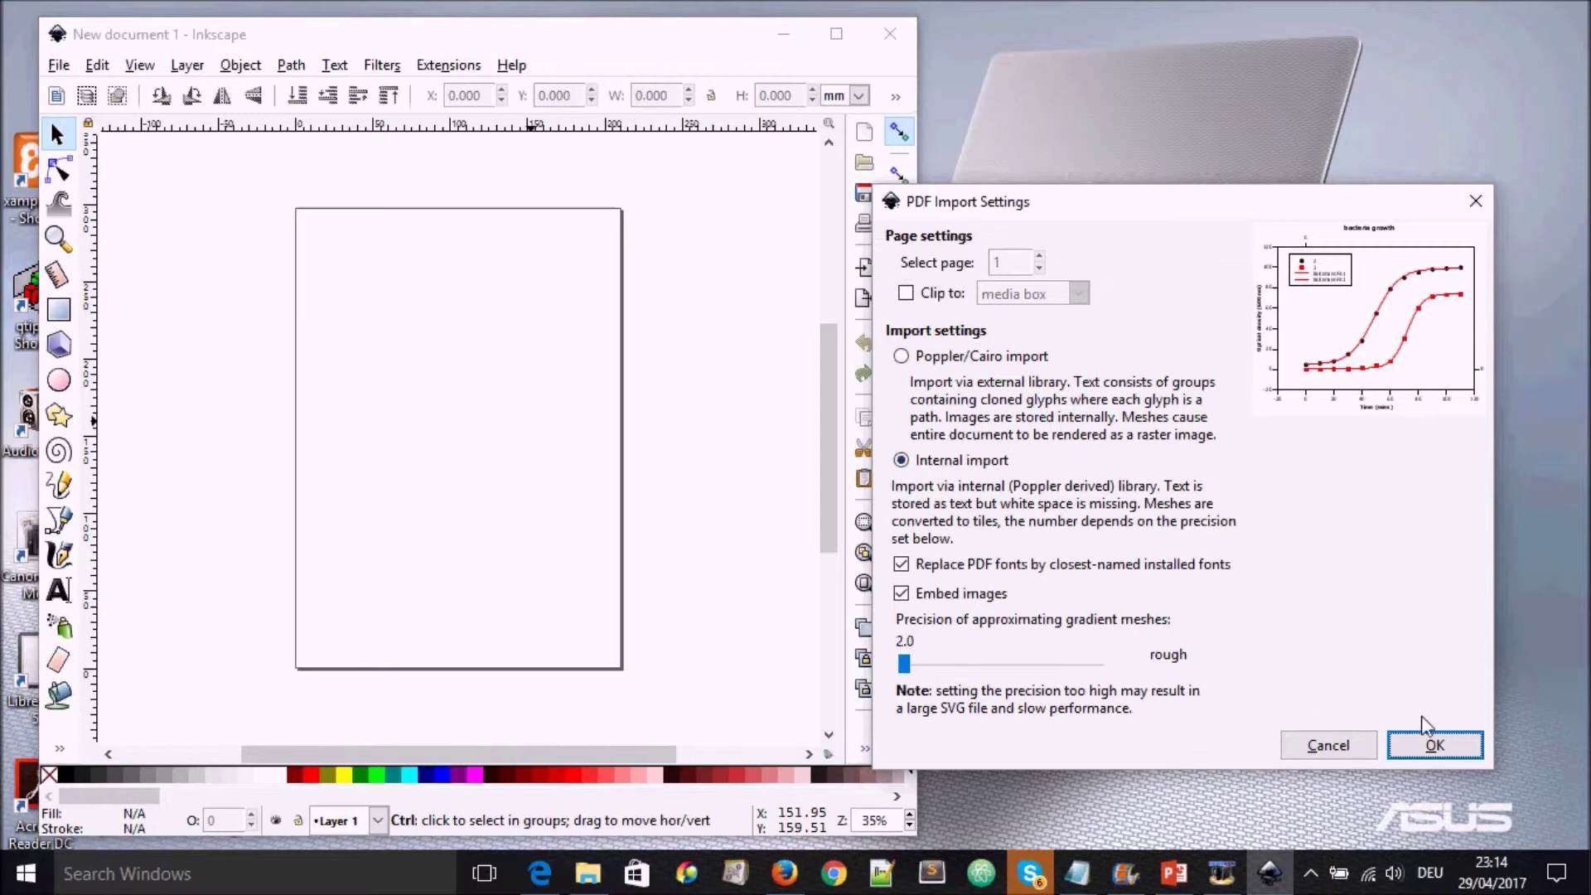
click(1434, 744)
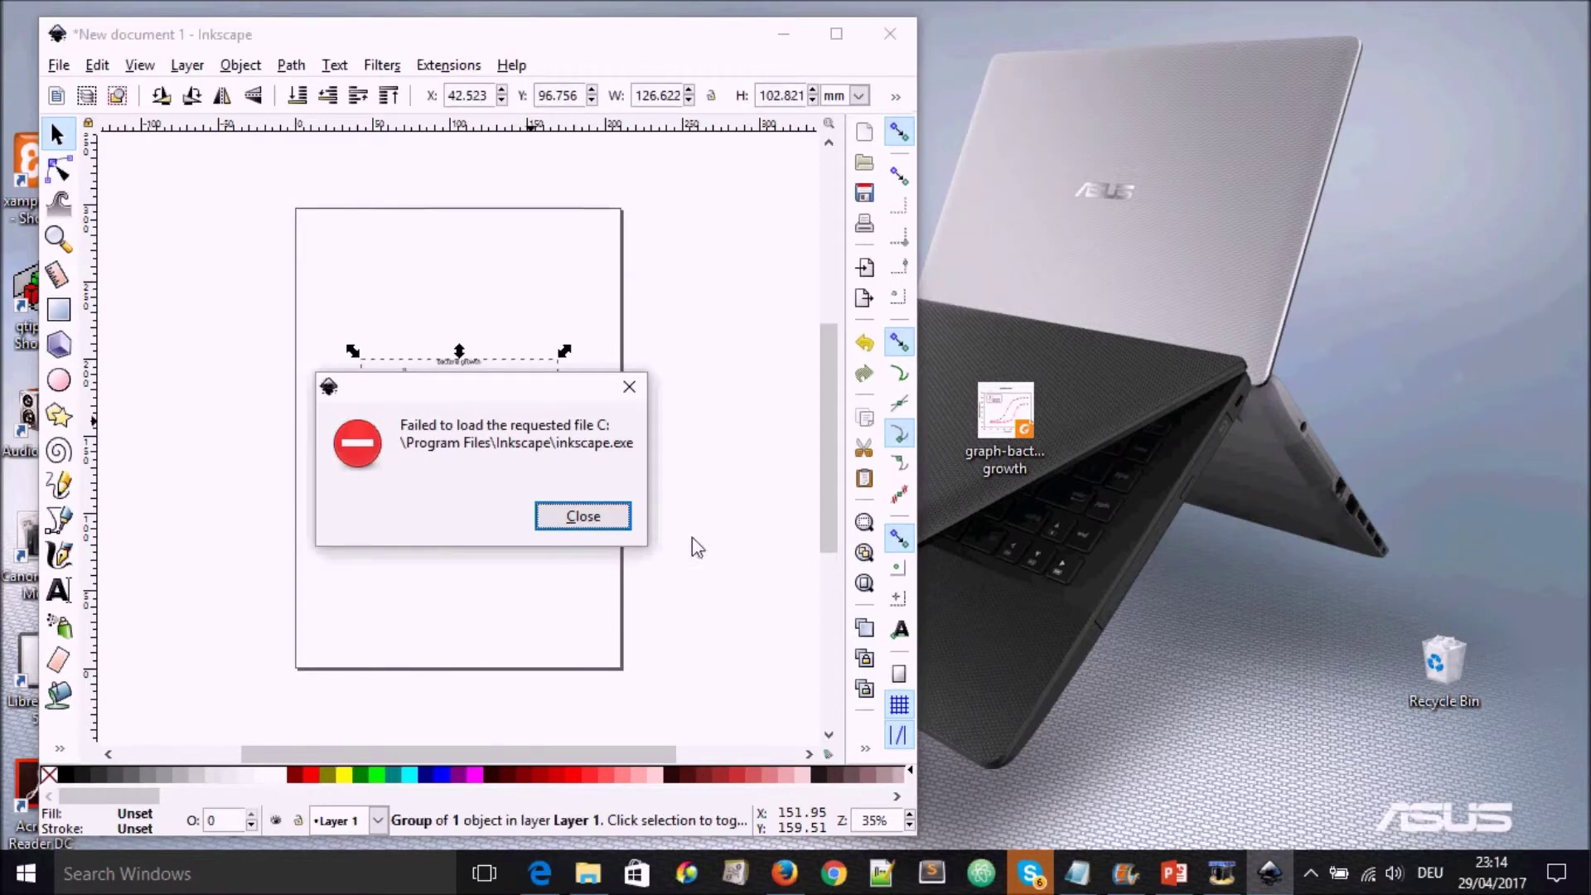
Dismiss the import error, maximize Inkscape, zoom in and select the whole chart group
click(601, 530)
click(501, 497)
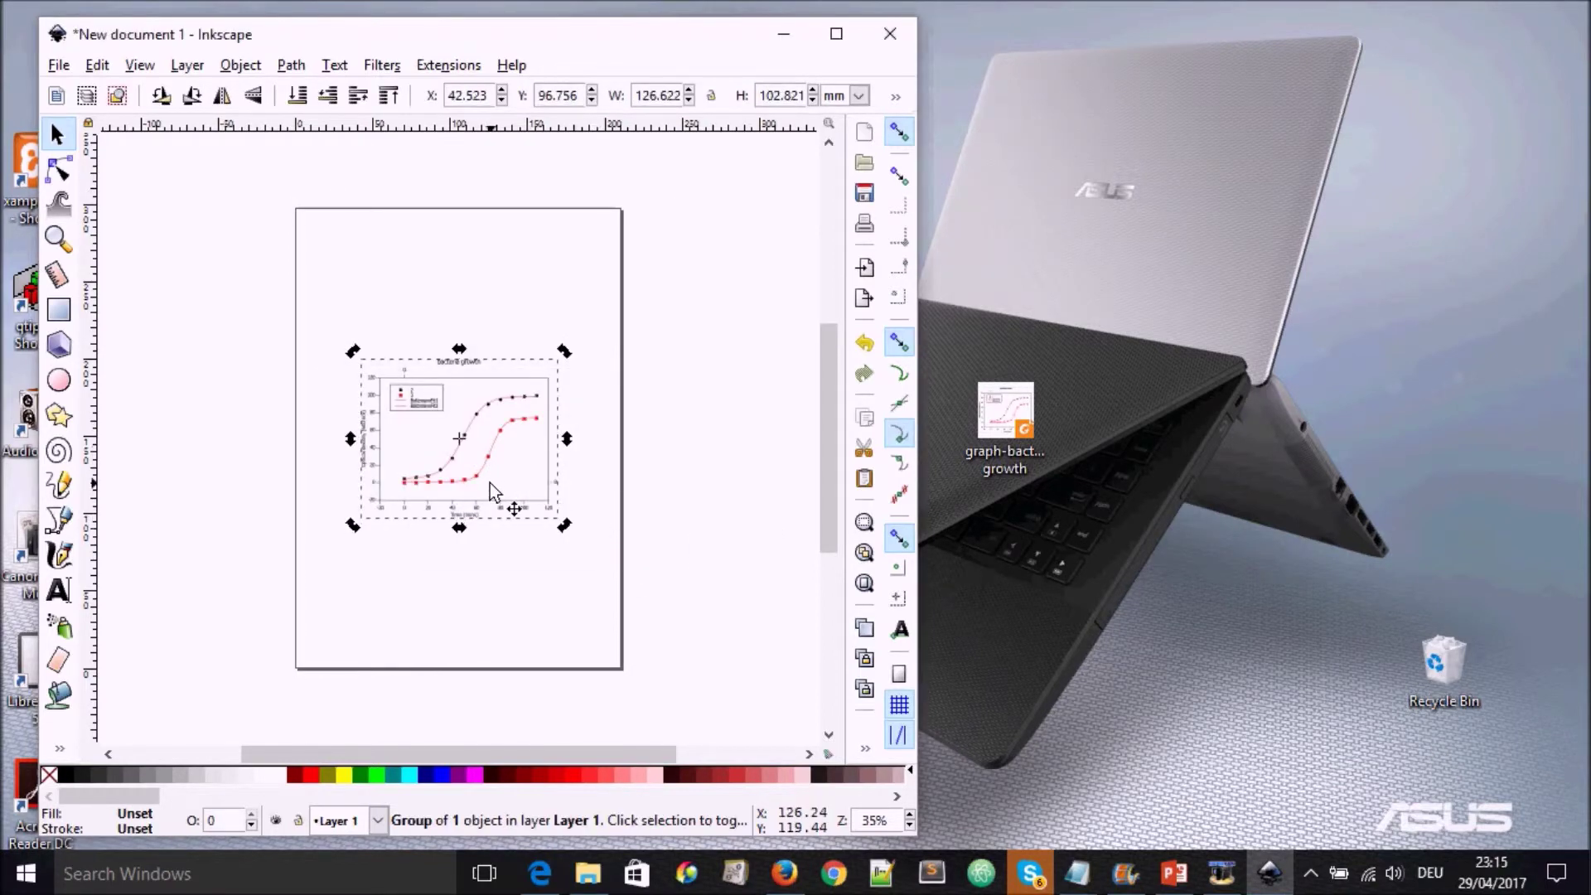
click(603, 575)
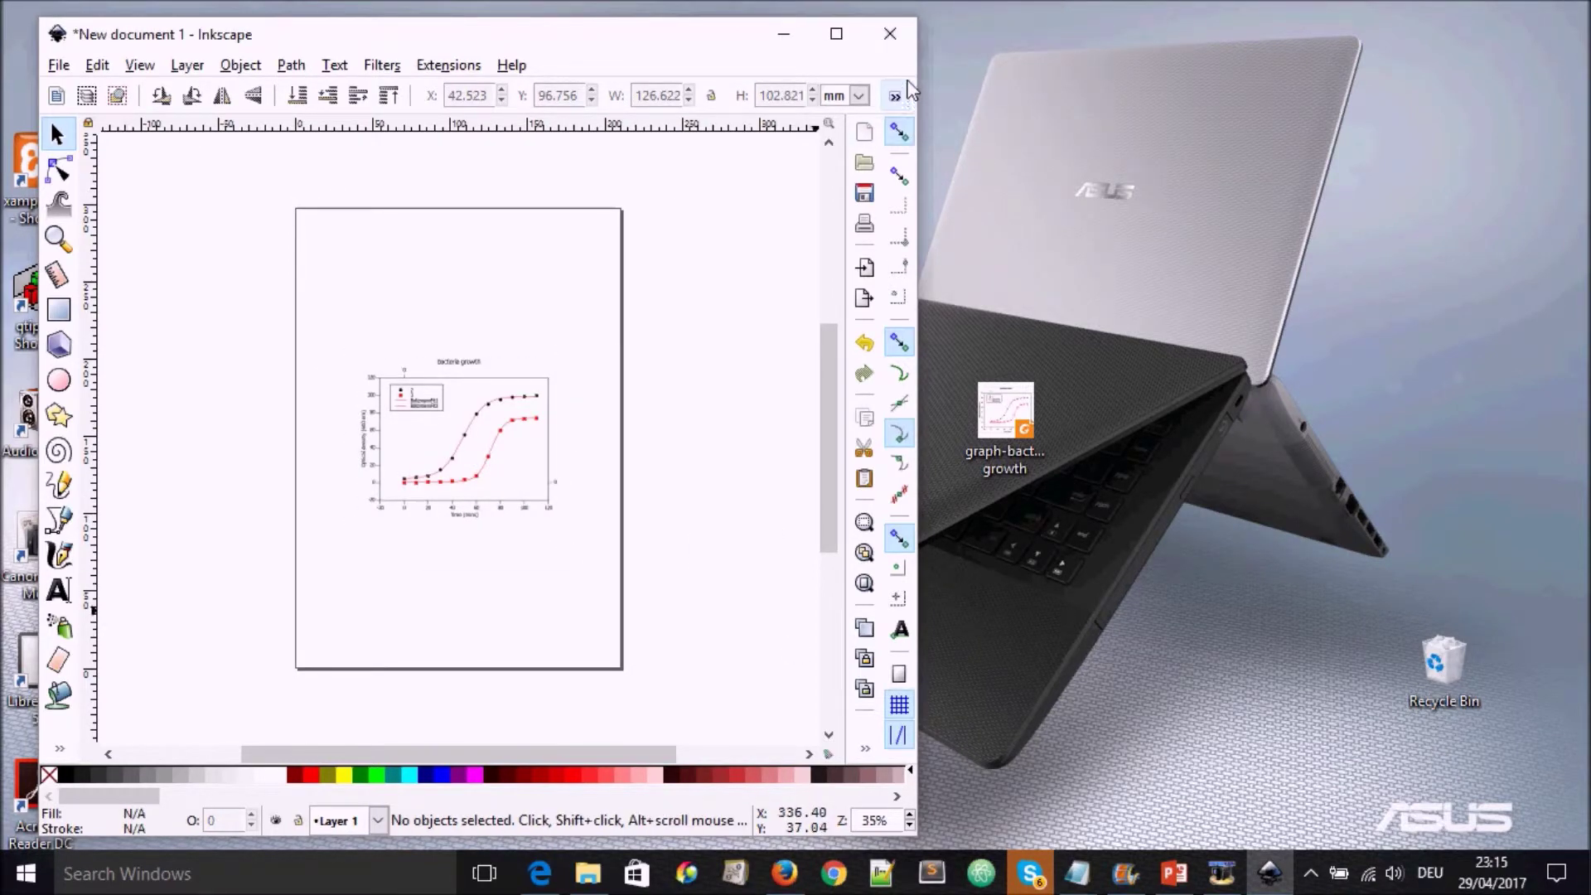
click(835, 33)
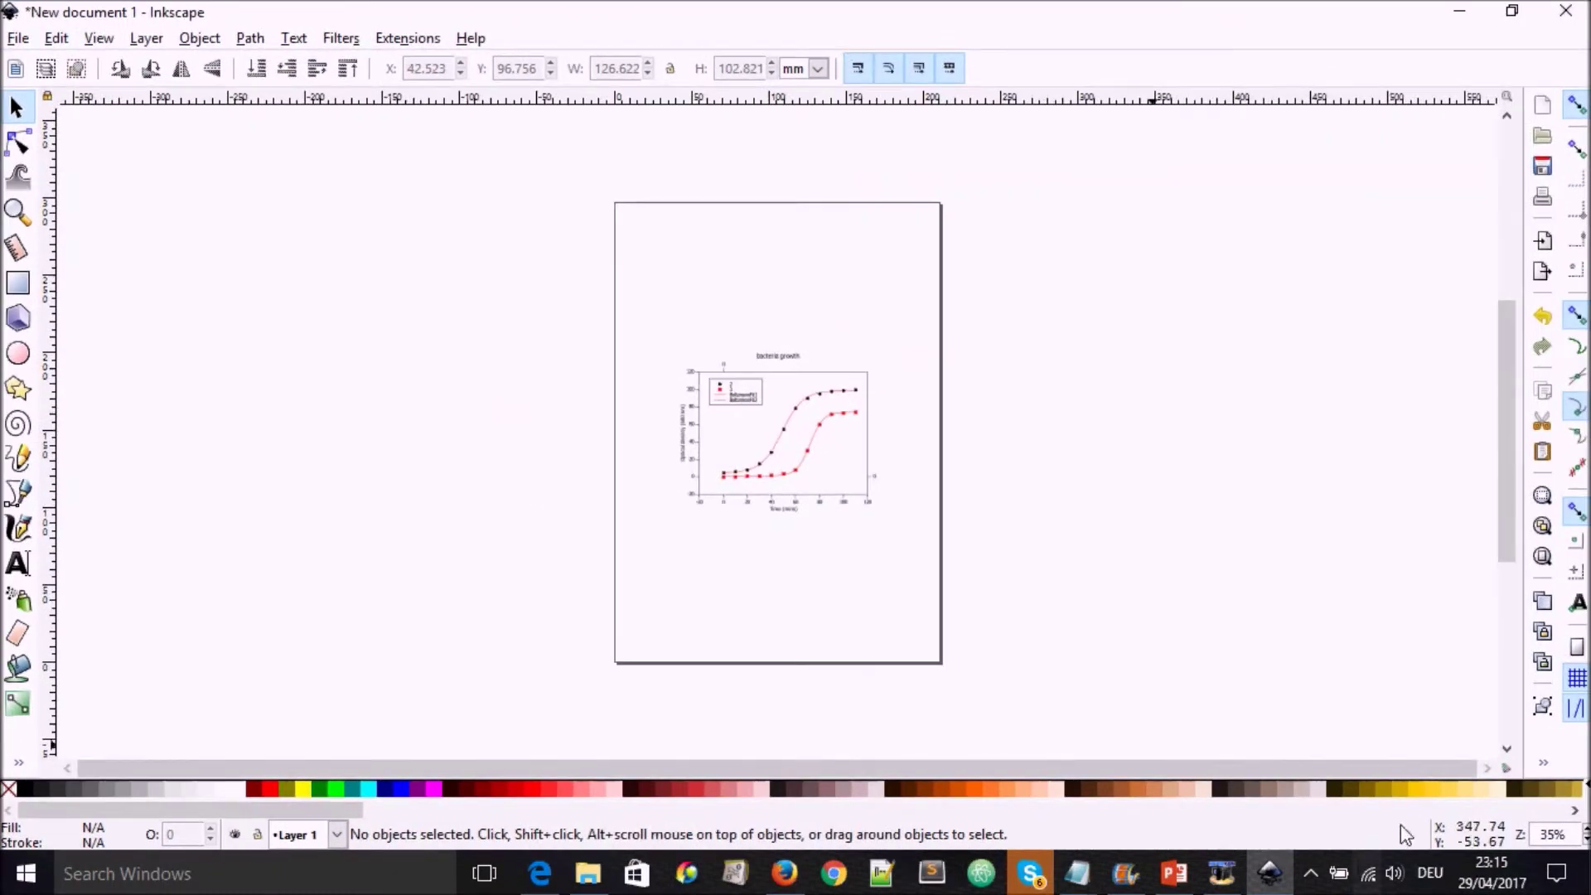
click(1583, 829)
click(1583, 829)
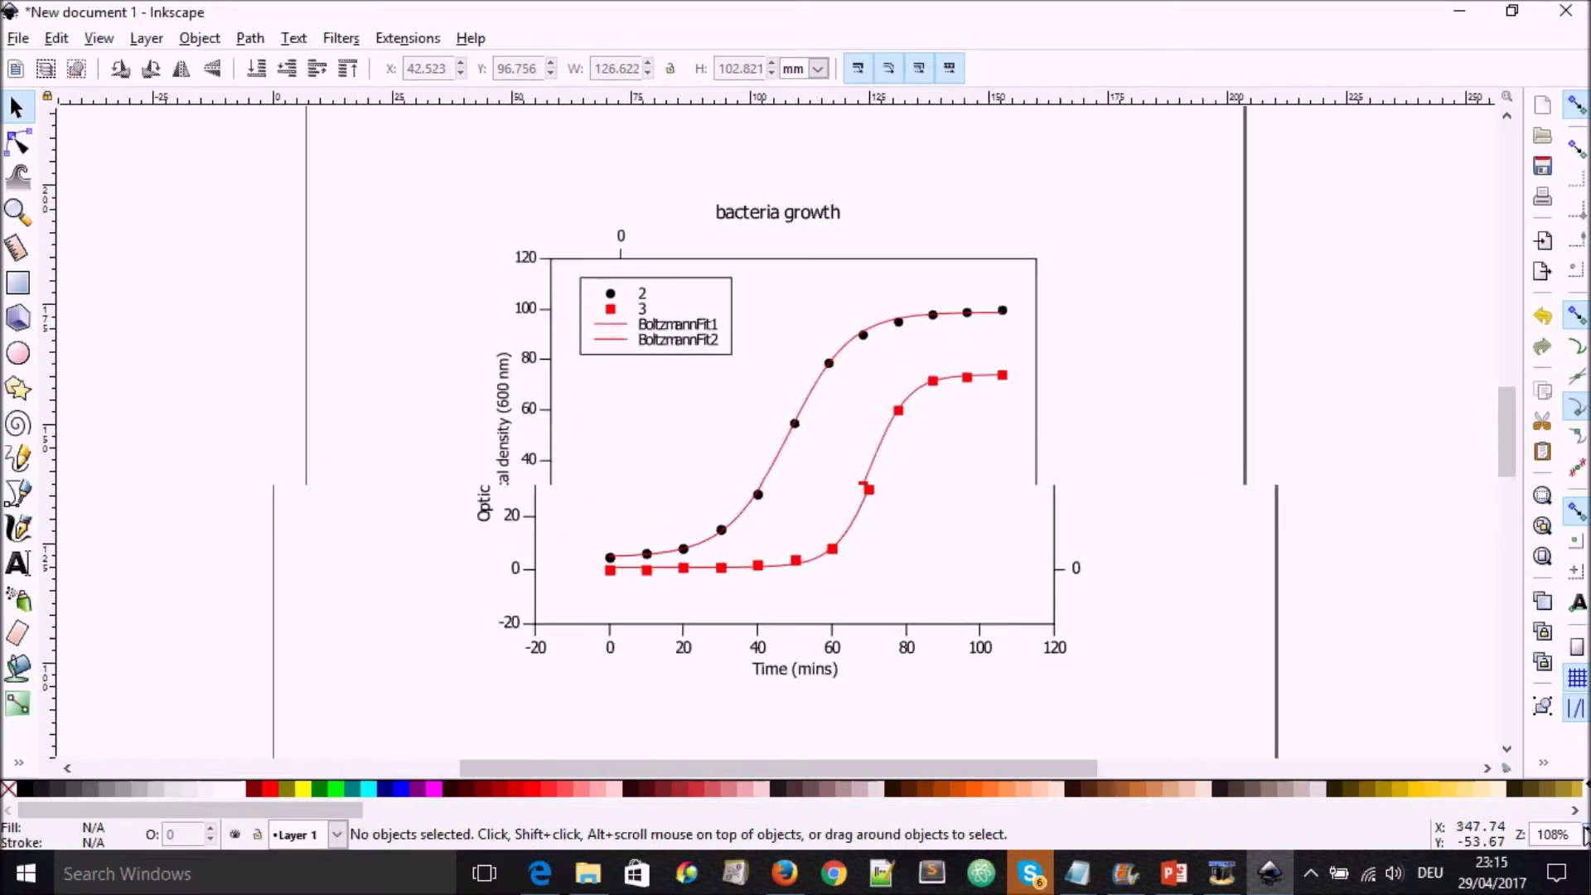
click(912, 542)
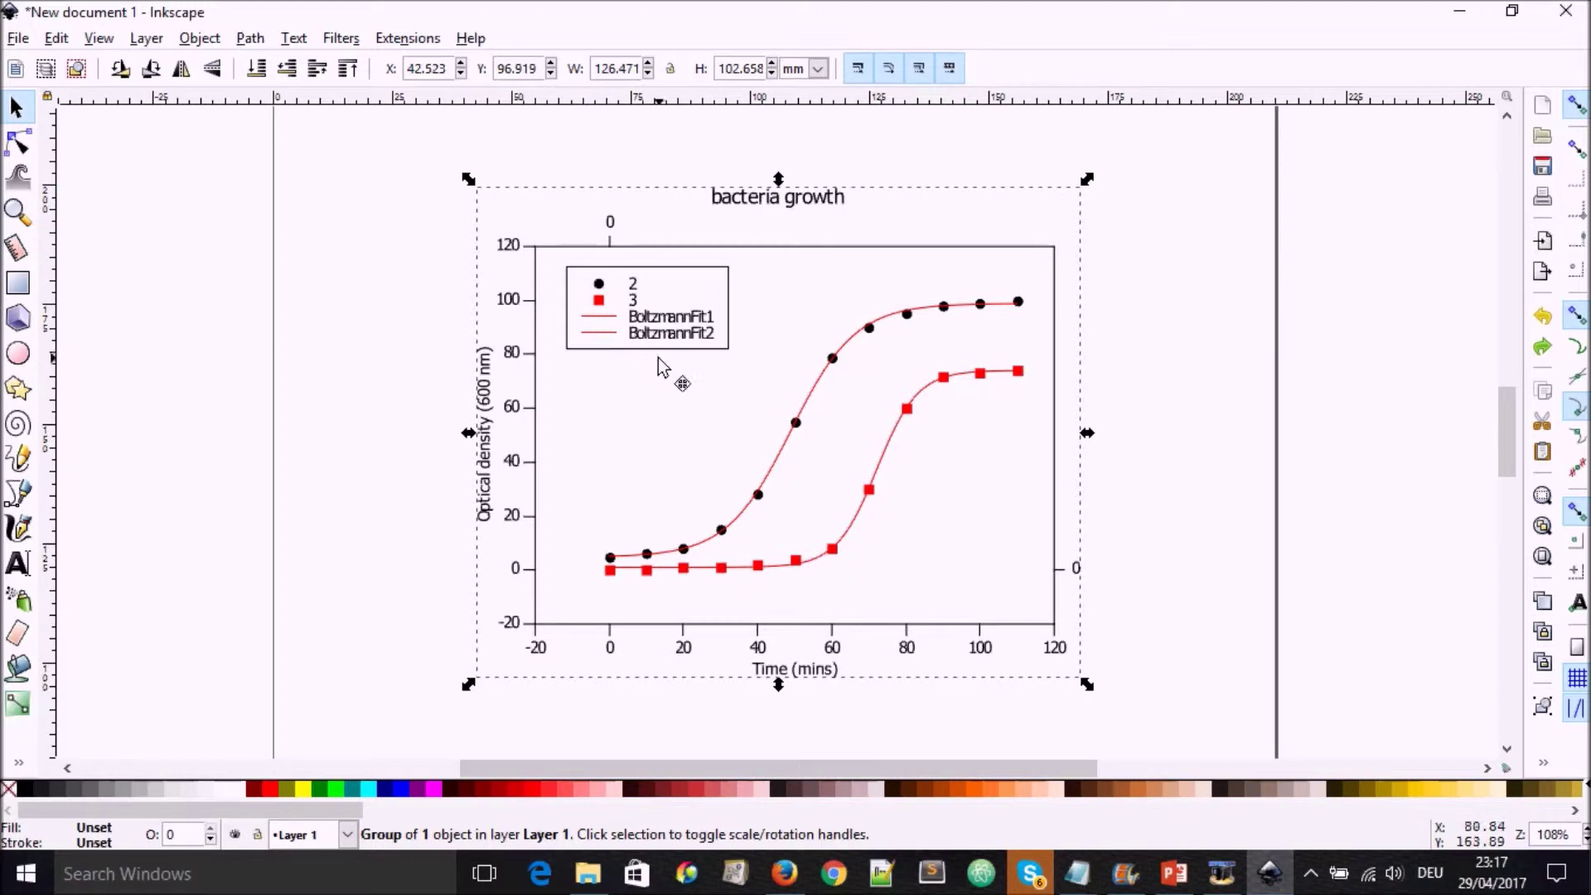
Ungroup the chart repeatedly until every nested group is split into separate objects
key(ctrl+shift+g)
click(203, 41)
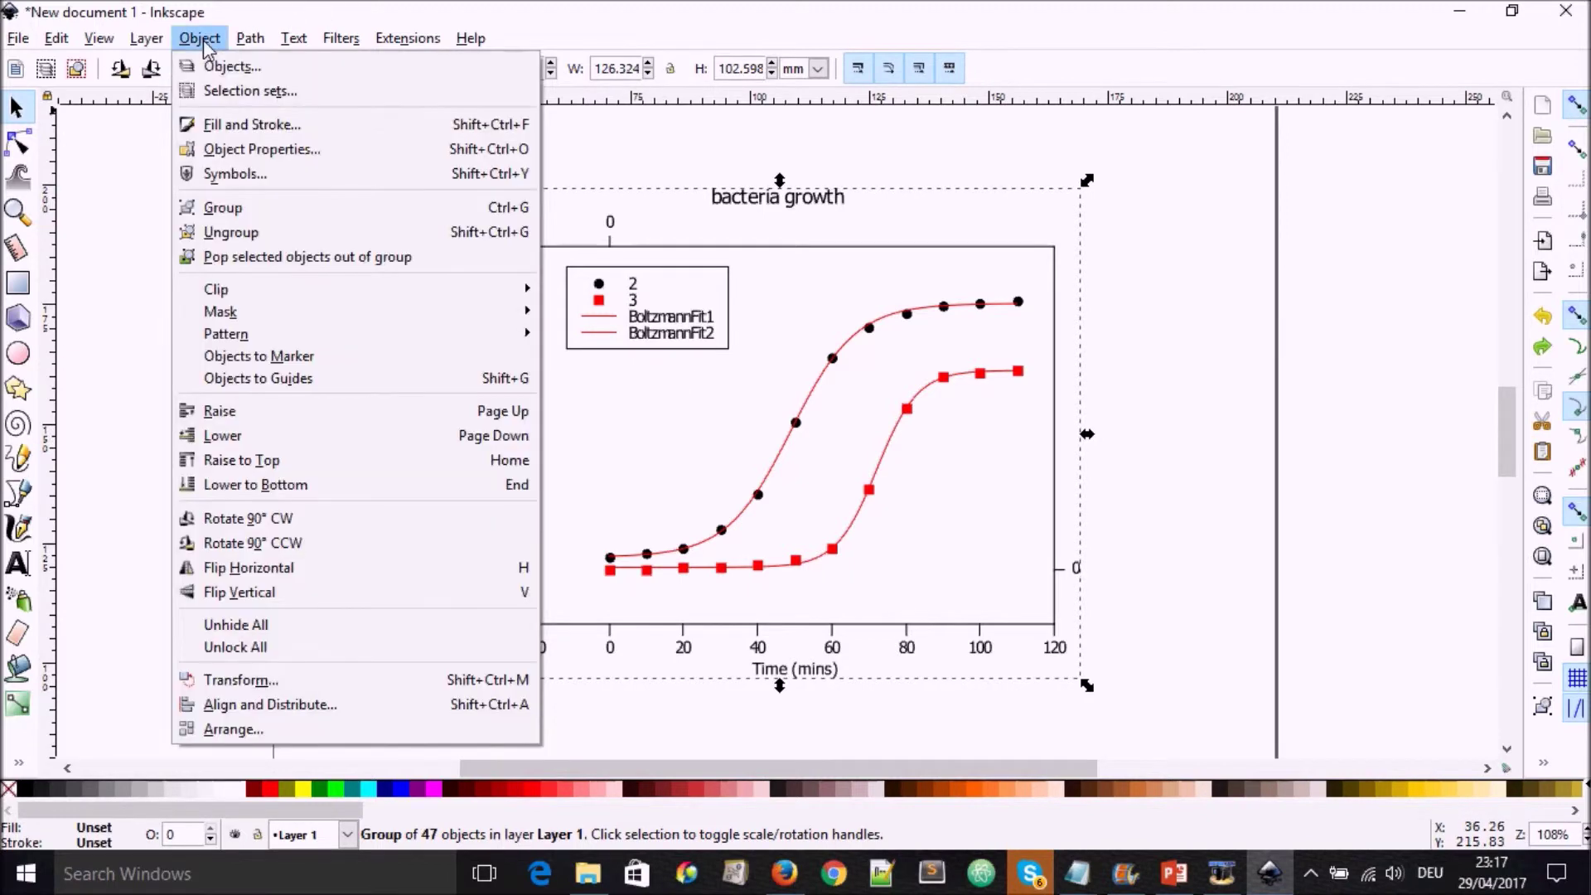
click(226, 232)
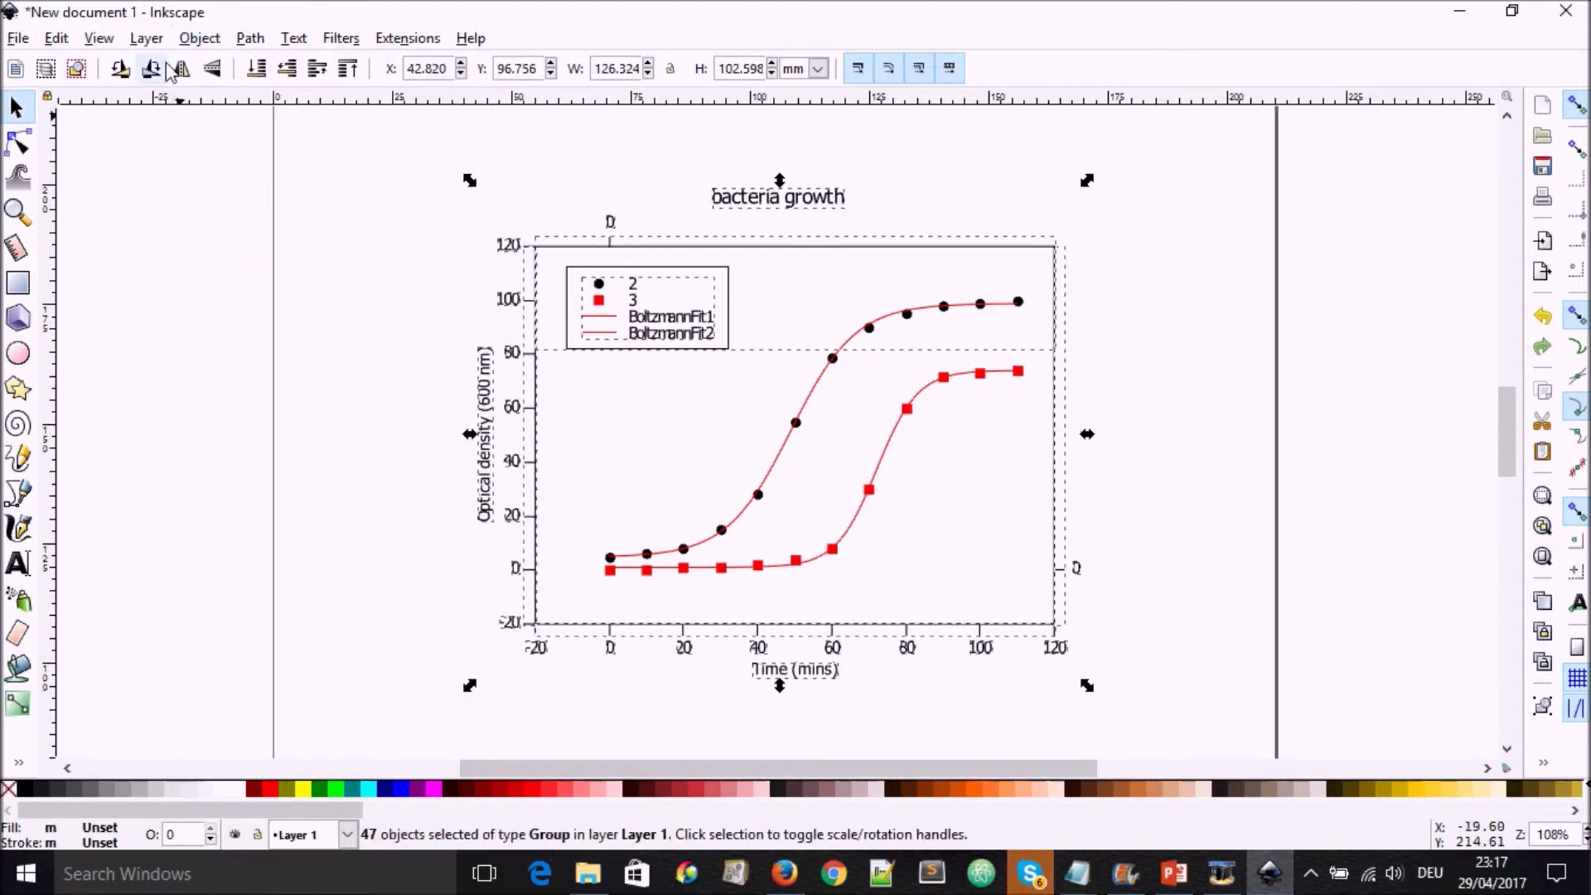
click(198, 39)
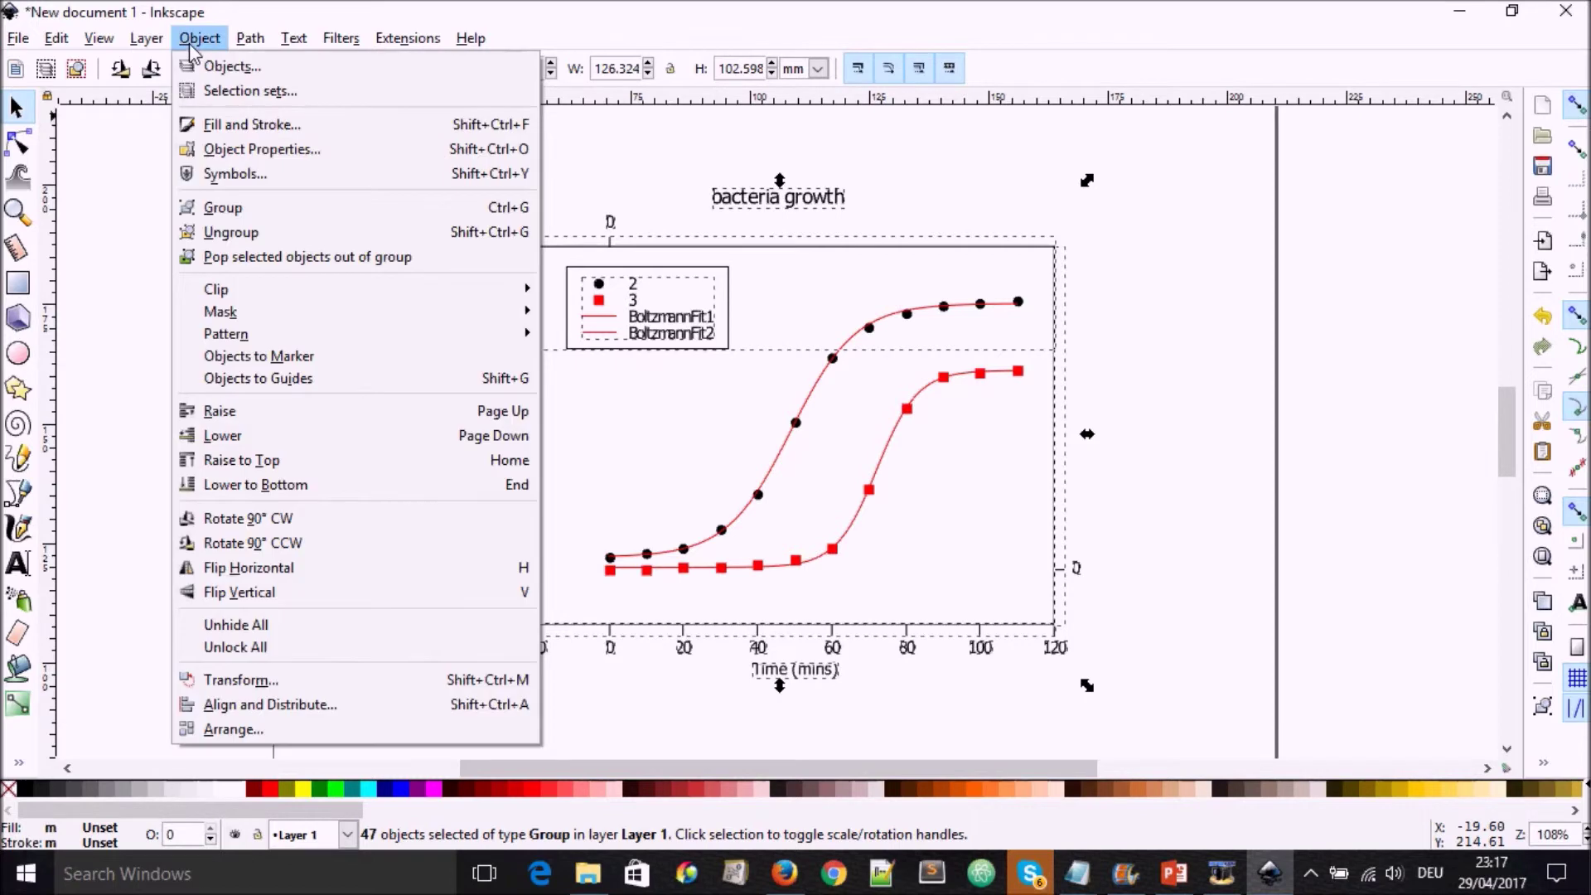
click(291, 234)
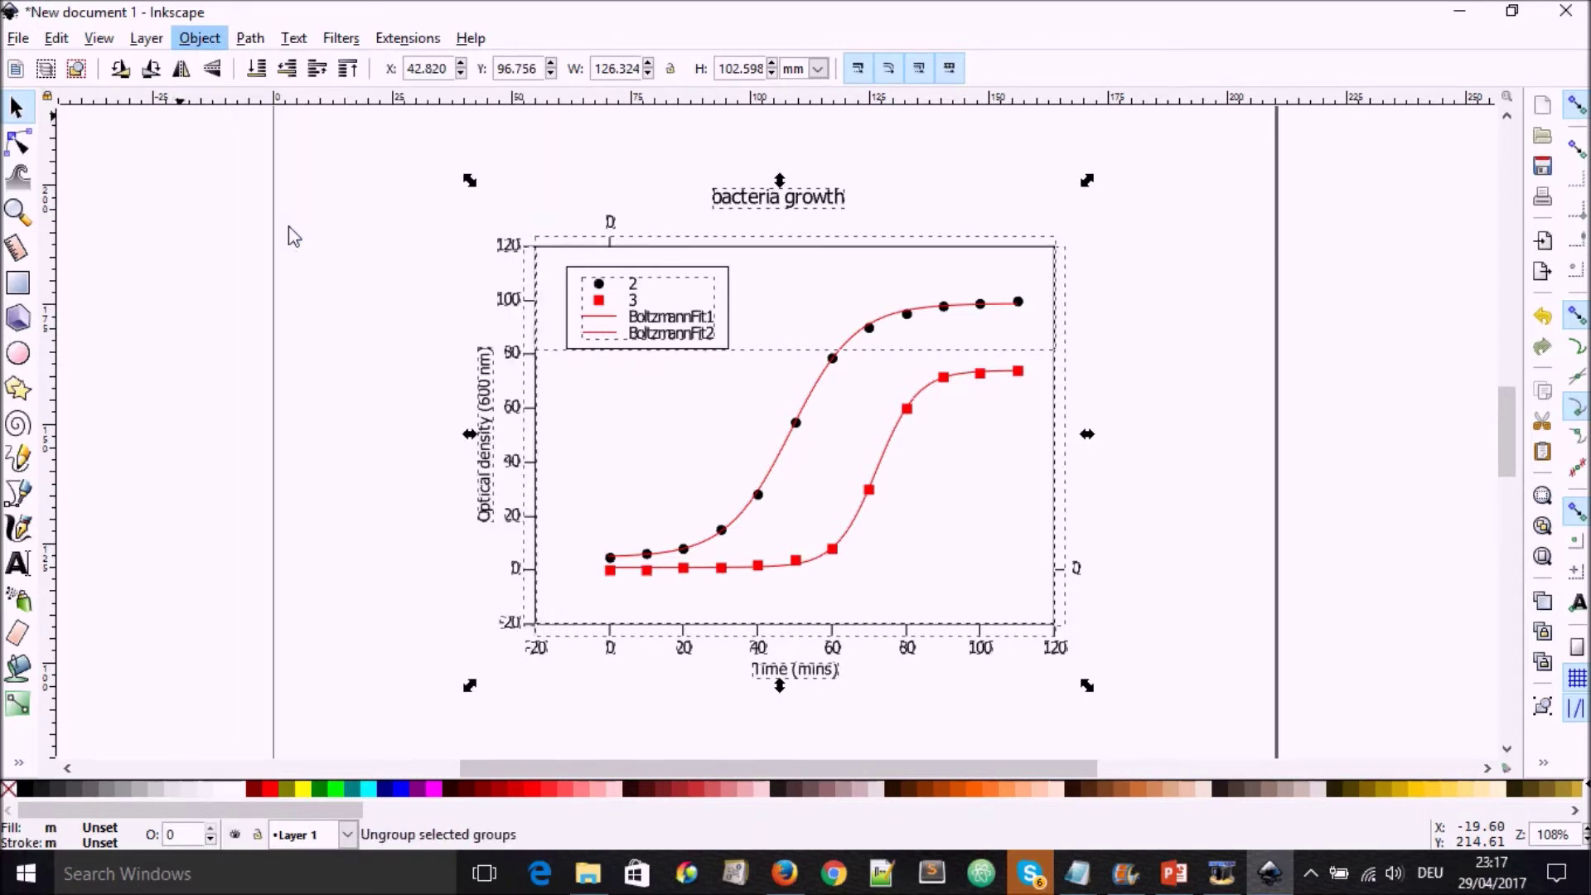
click(203, 39)
click(240, 233)
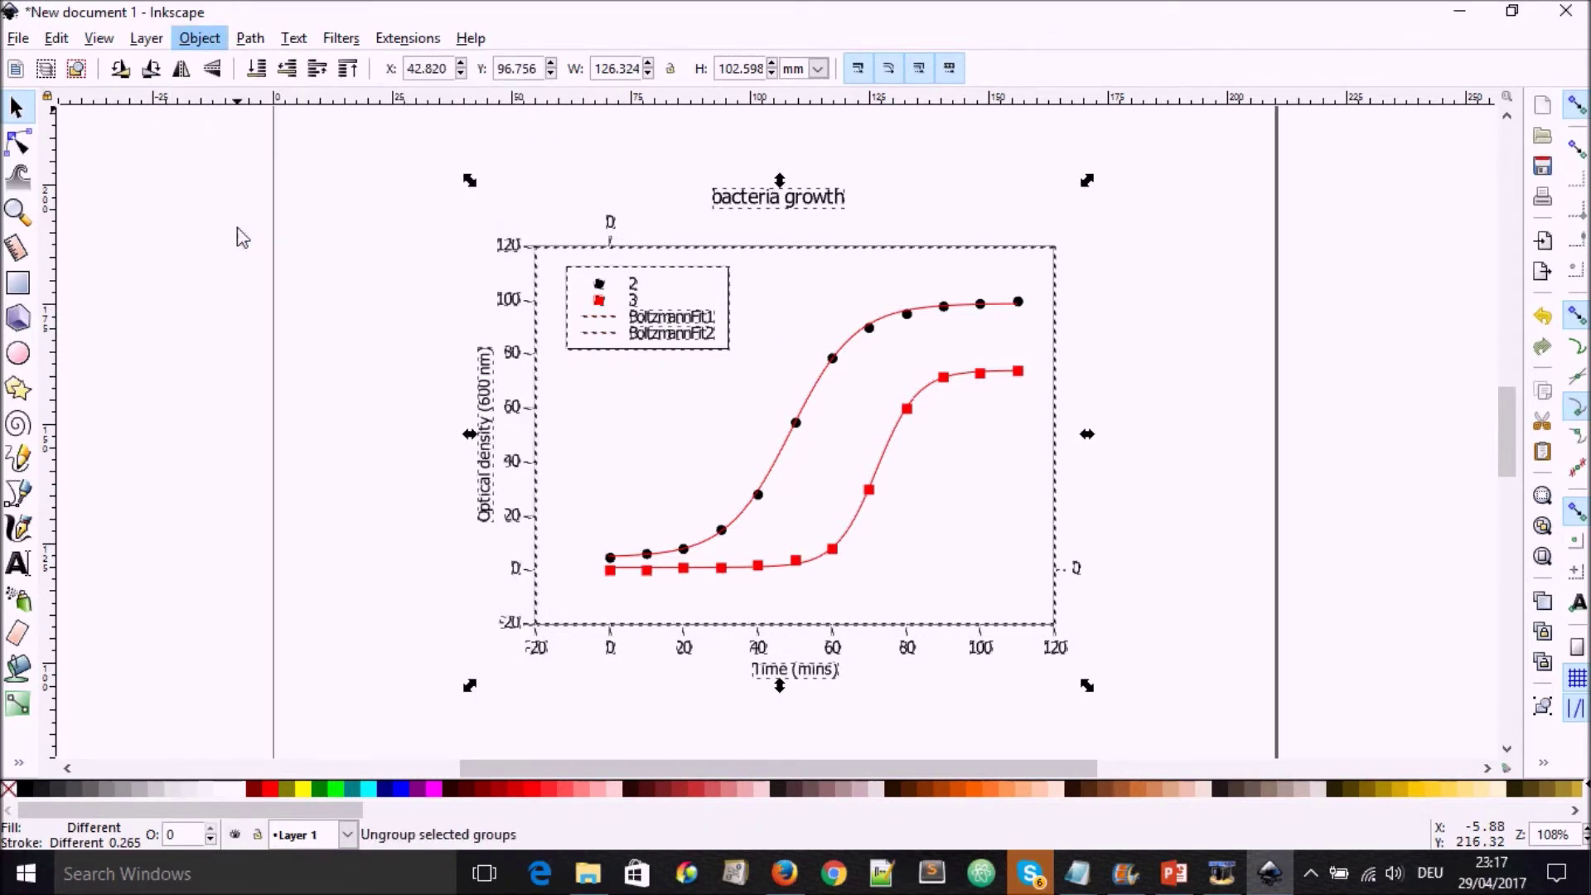
Clear the selection and select the 'bacteria growth' title text
click(1144, 340)
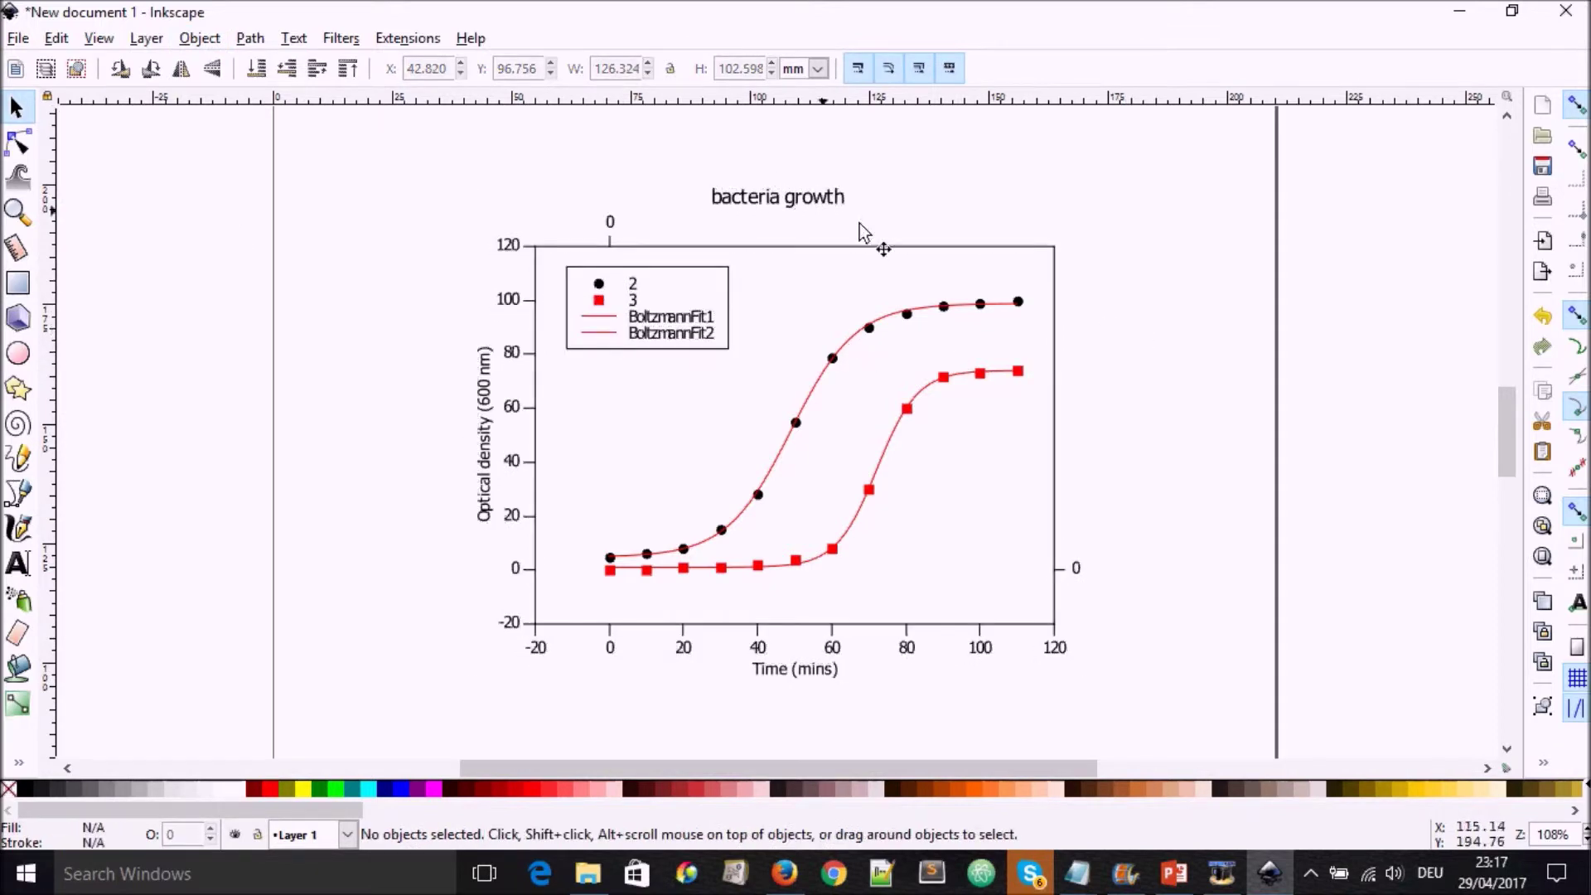
click(783, 197)
mouse_move(800, 212)
mouse_down()
mouse_move(714, 186)
mouse_move(301, 217)
mouse_move(1005, 175)
mouse_move(898, 205)
mouse_move(777, 201)
mouse_move(783, 214)
mouse_up()
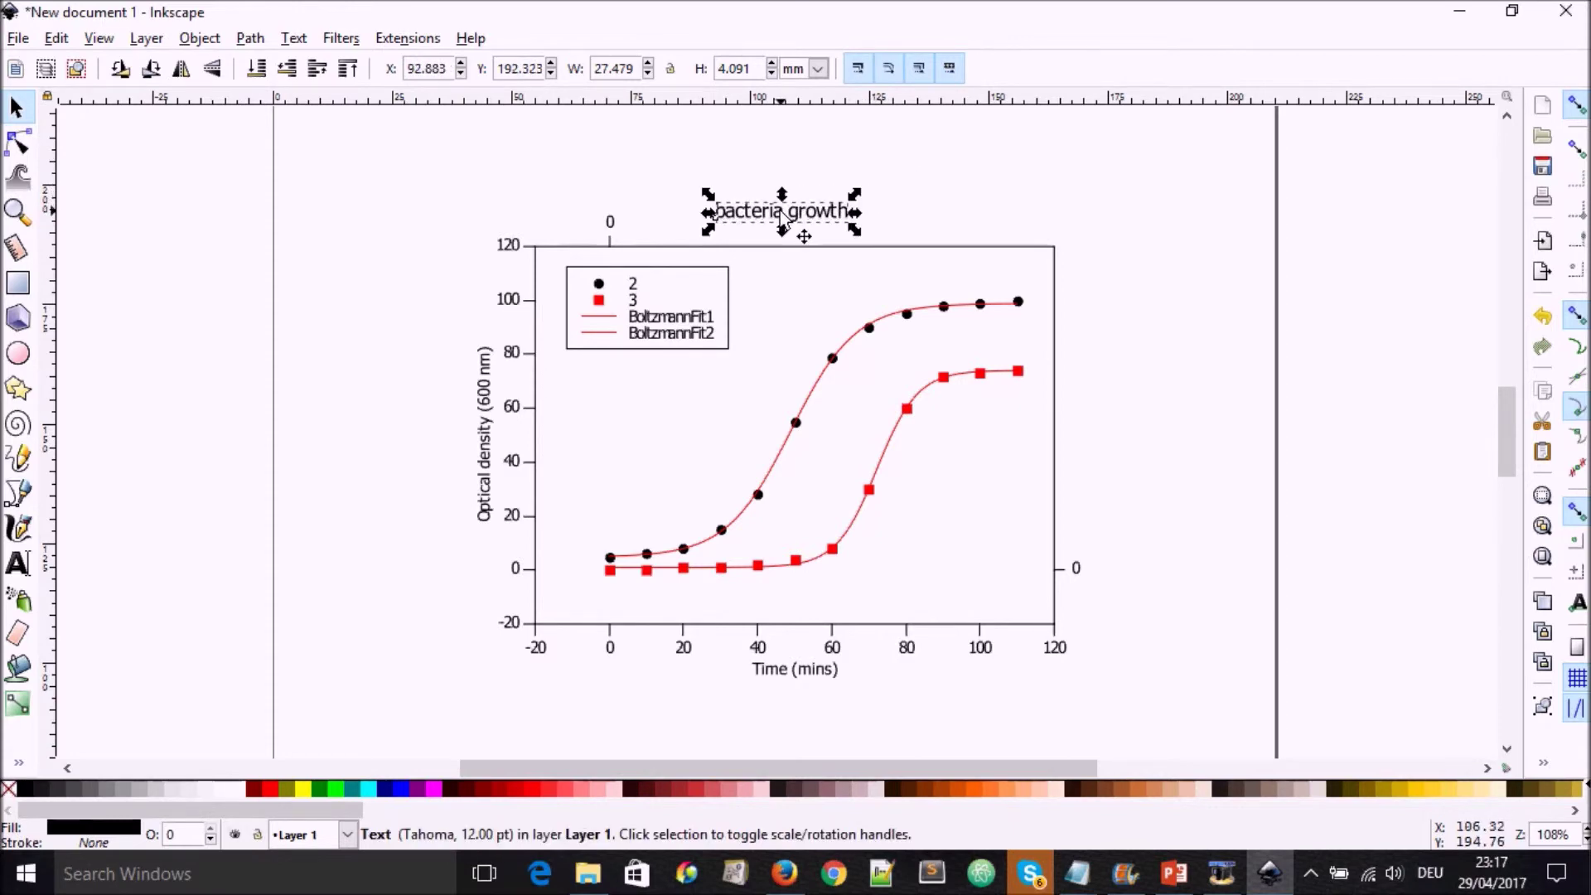
Delete the 'bacteria growth' title and pick out legend labels and fit curves
key(Delete)
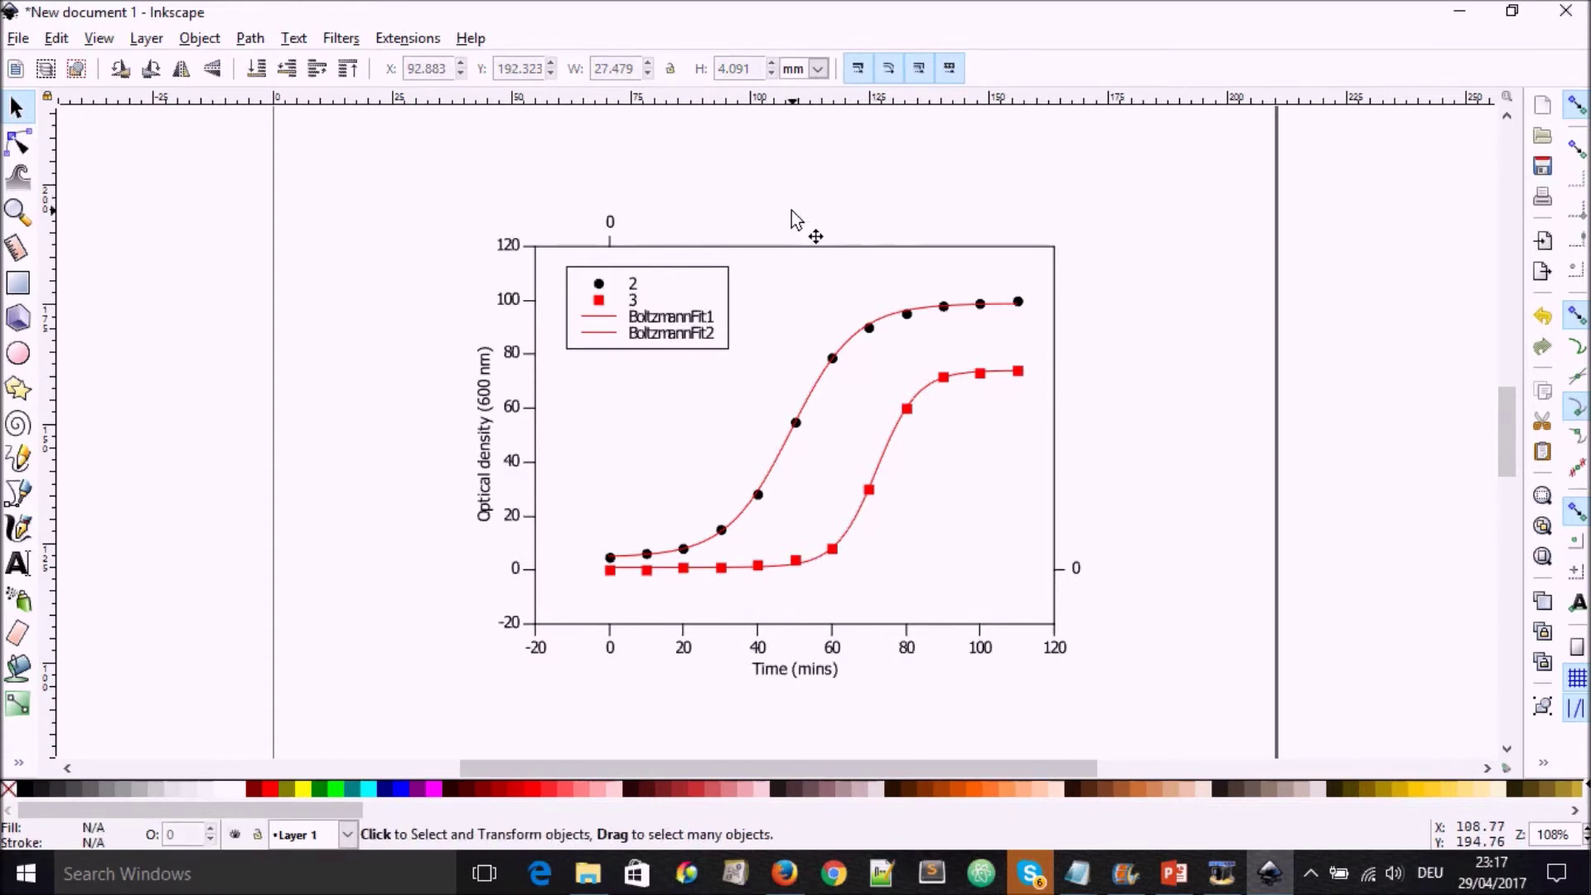
click(495, 512)
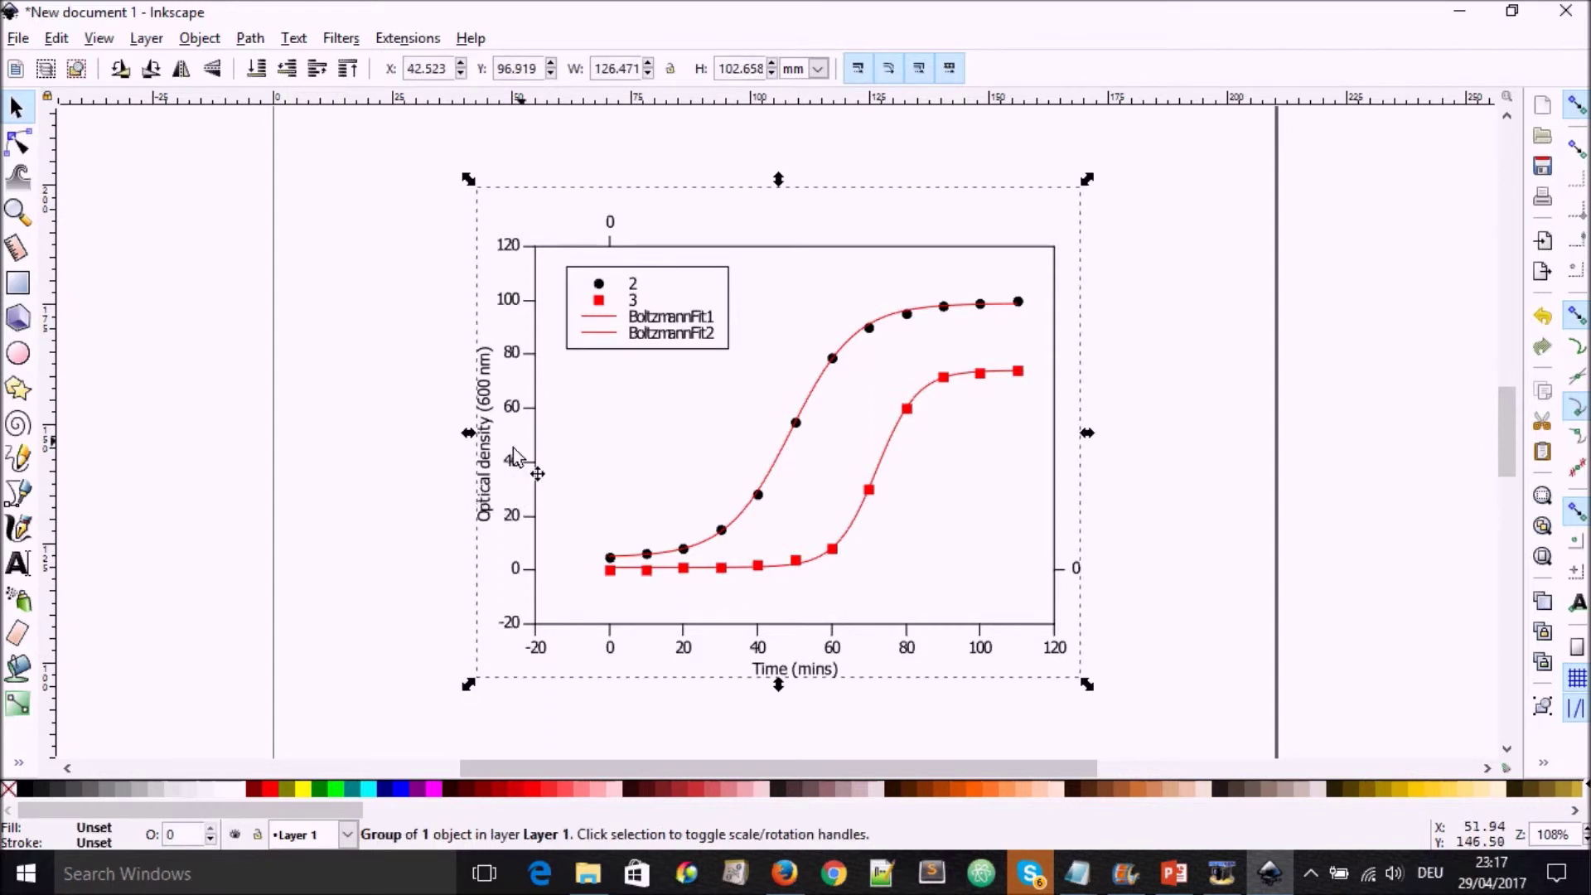
ctrl+click(633, 334)
ctrl+click(632, 317)
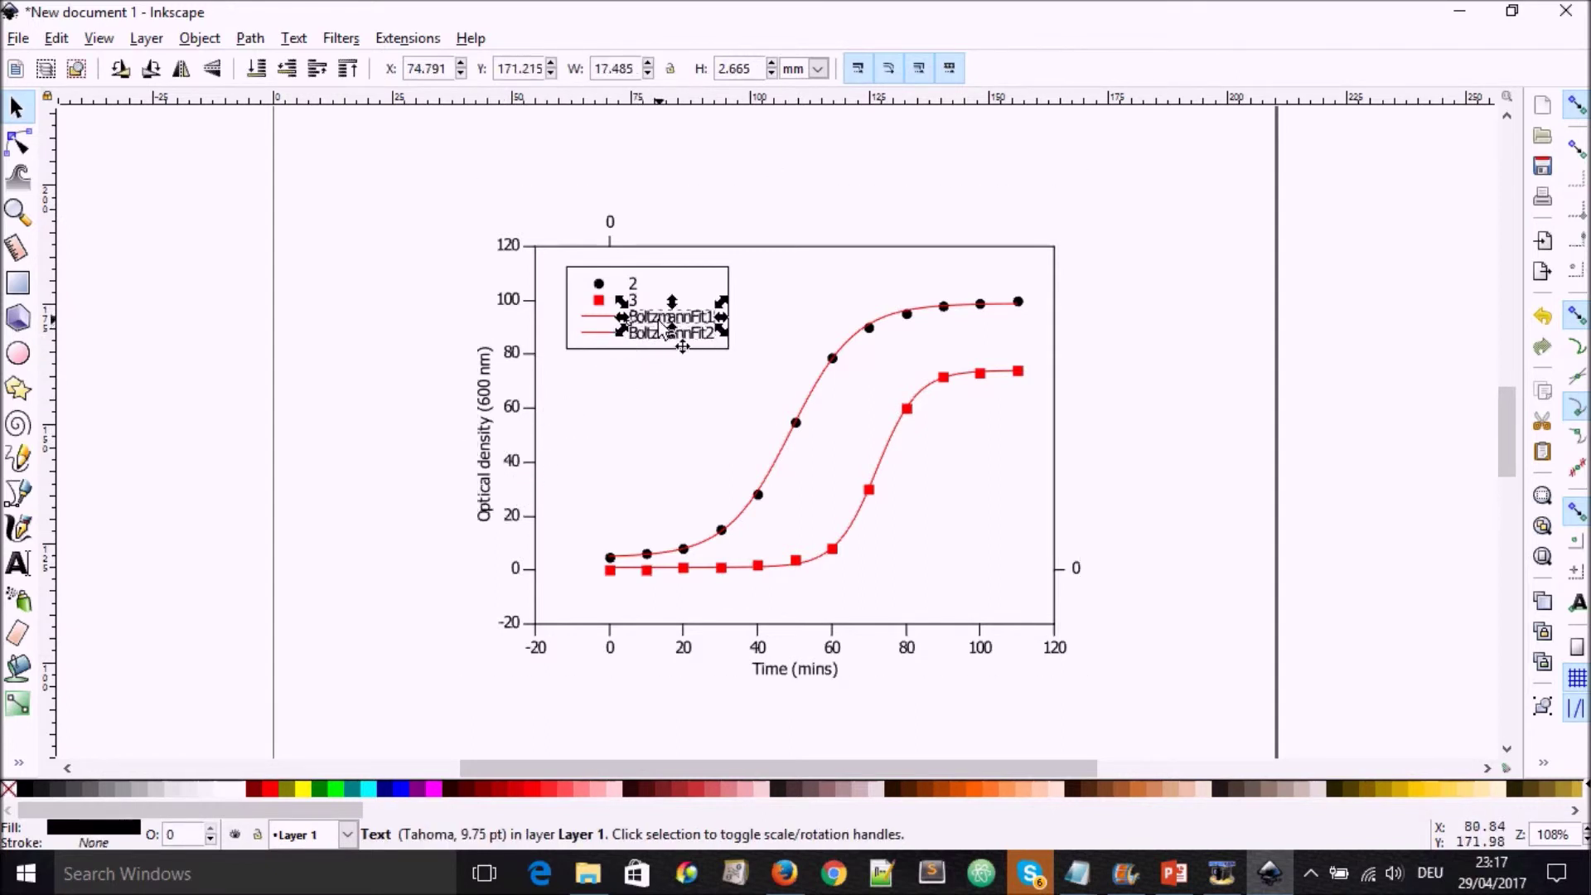
ctrl+click(600, 299)
ctrl+click(598, 332)
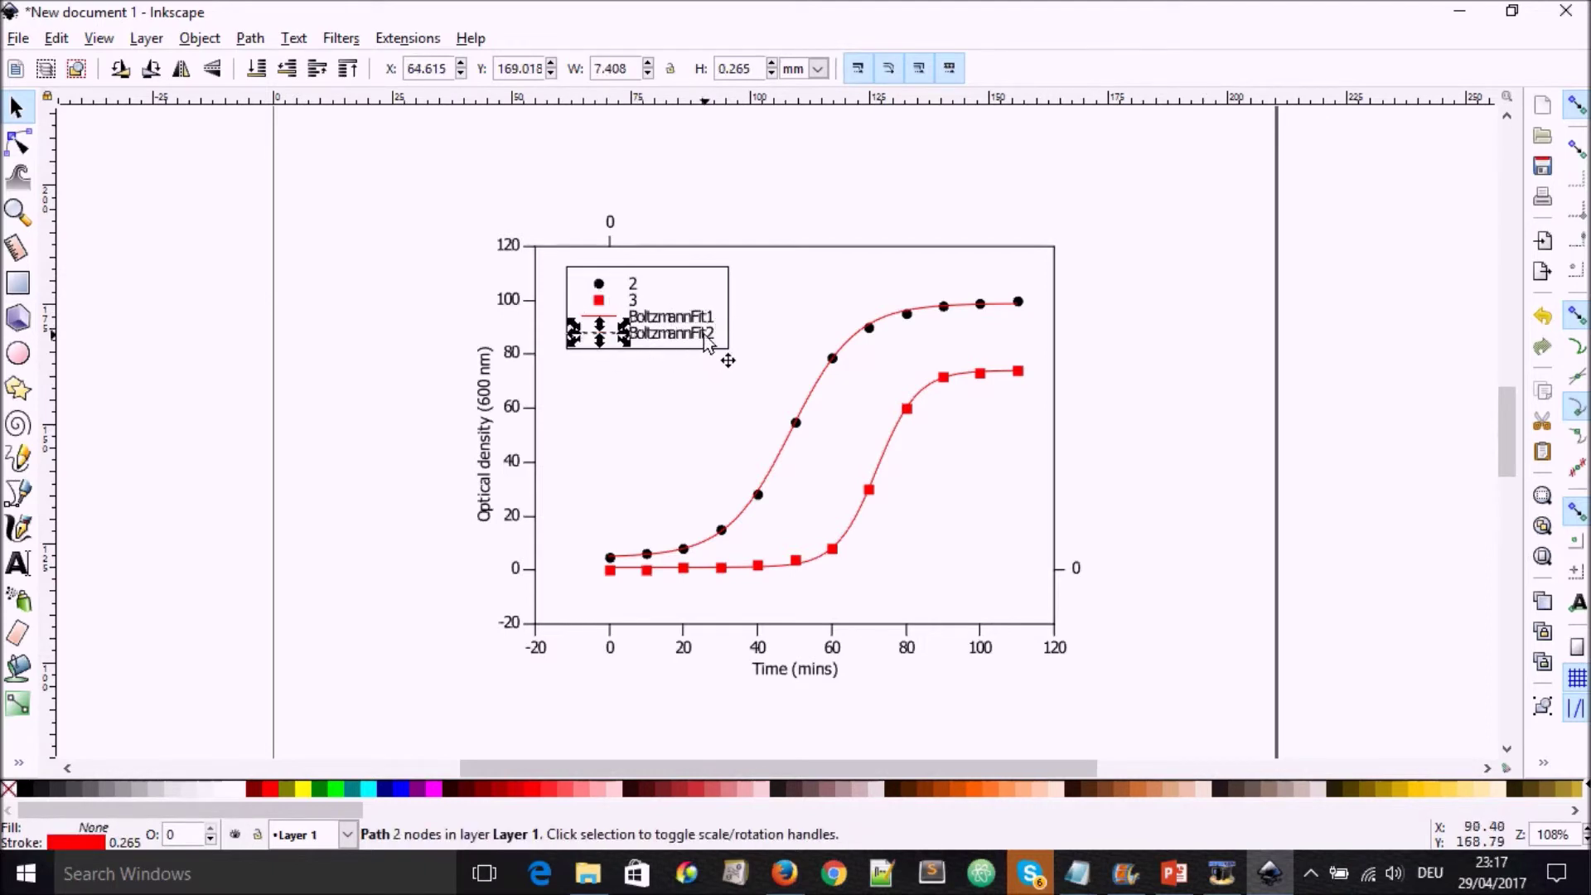
ctrl+click(793, 410)
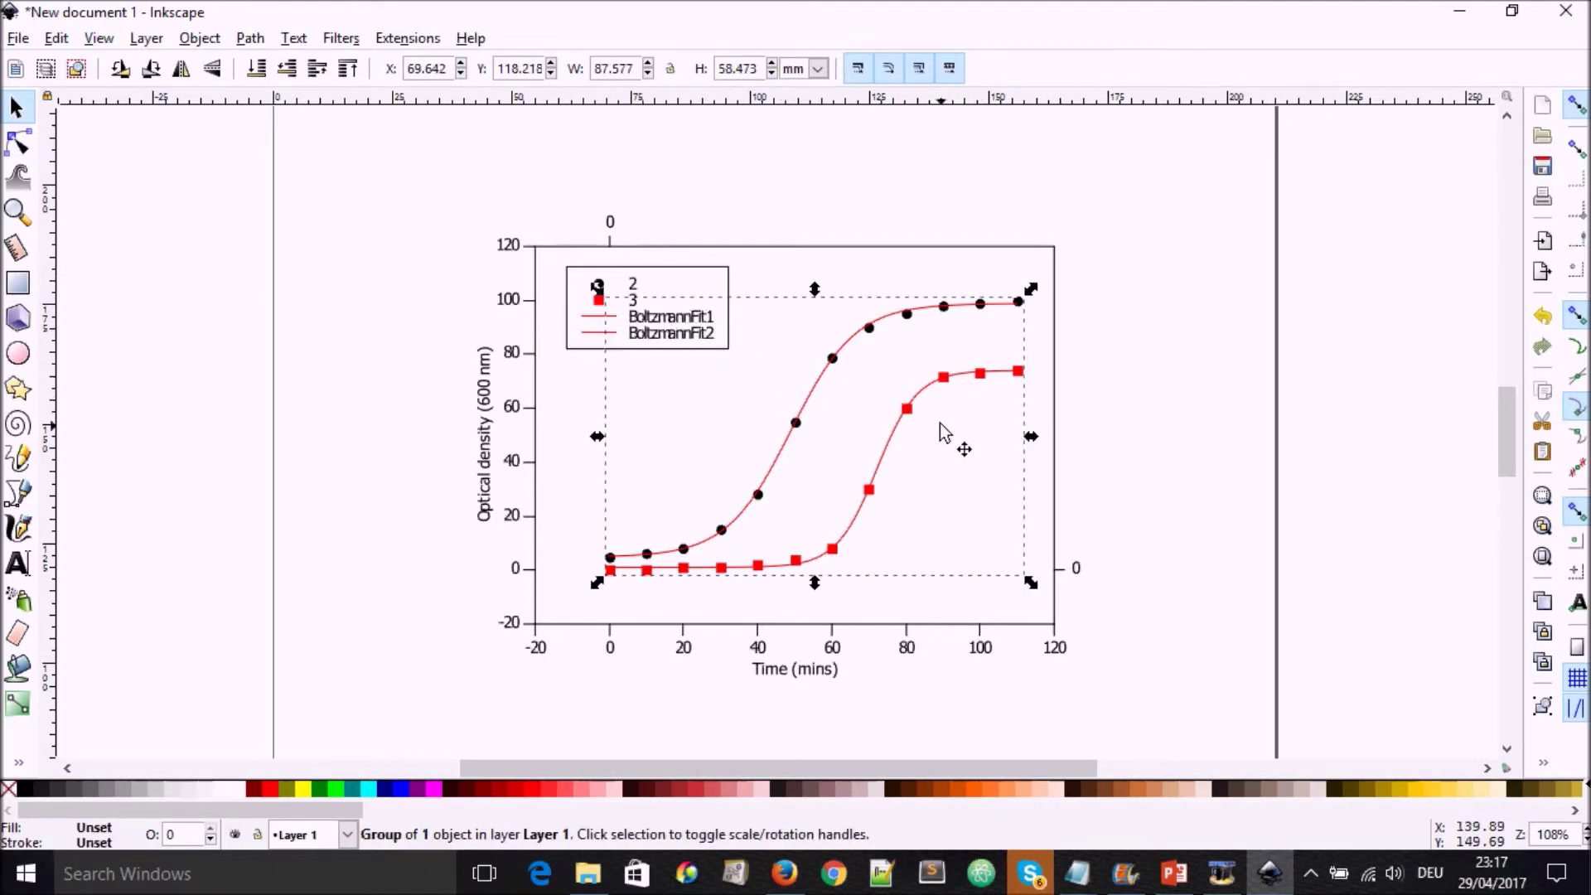
Select the plot frame's top border line and delete it
key(Tab)
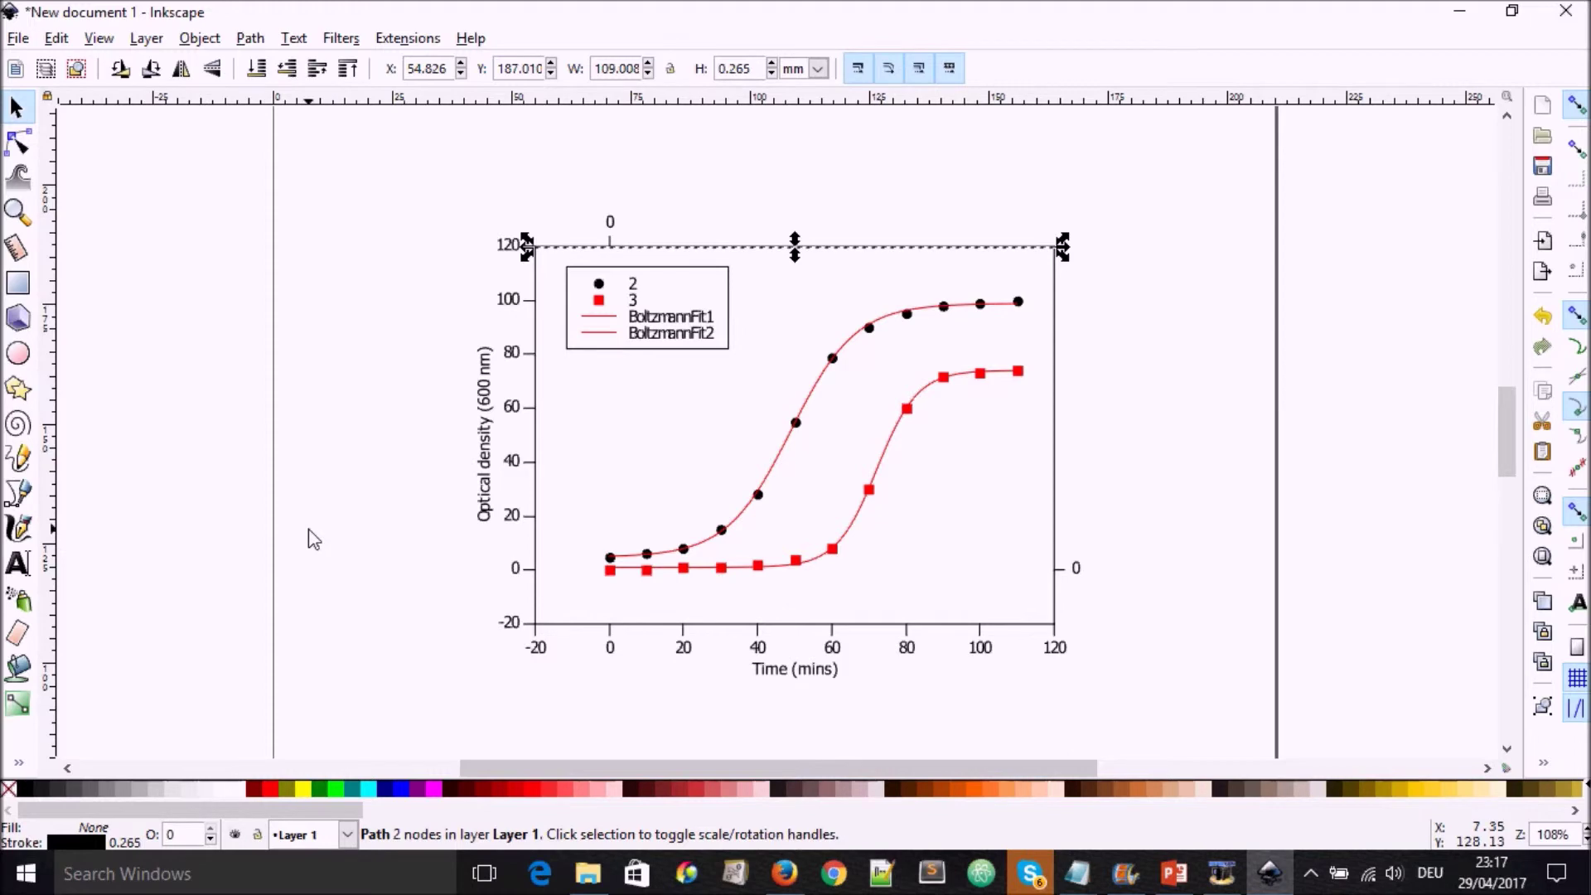
click(381, 603)
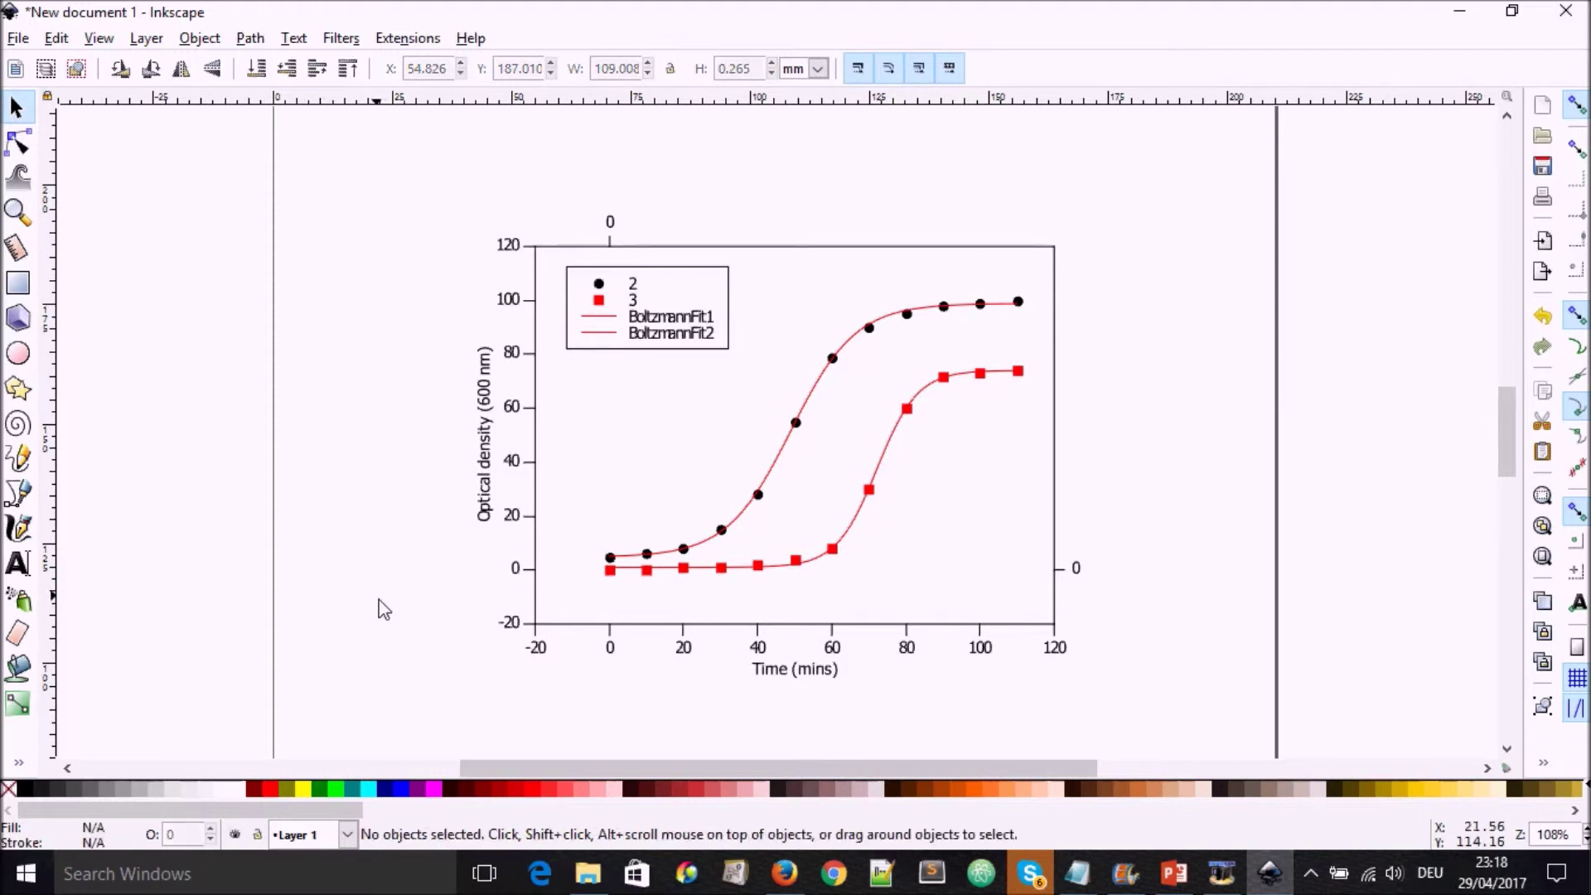
click(659, 247)
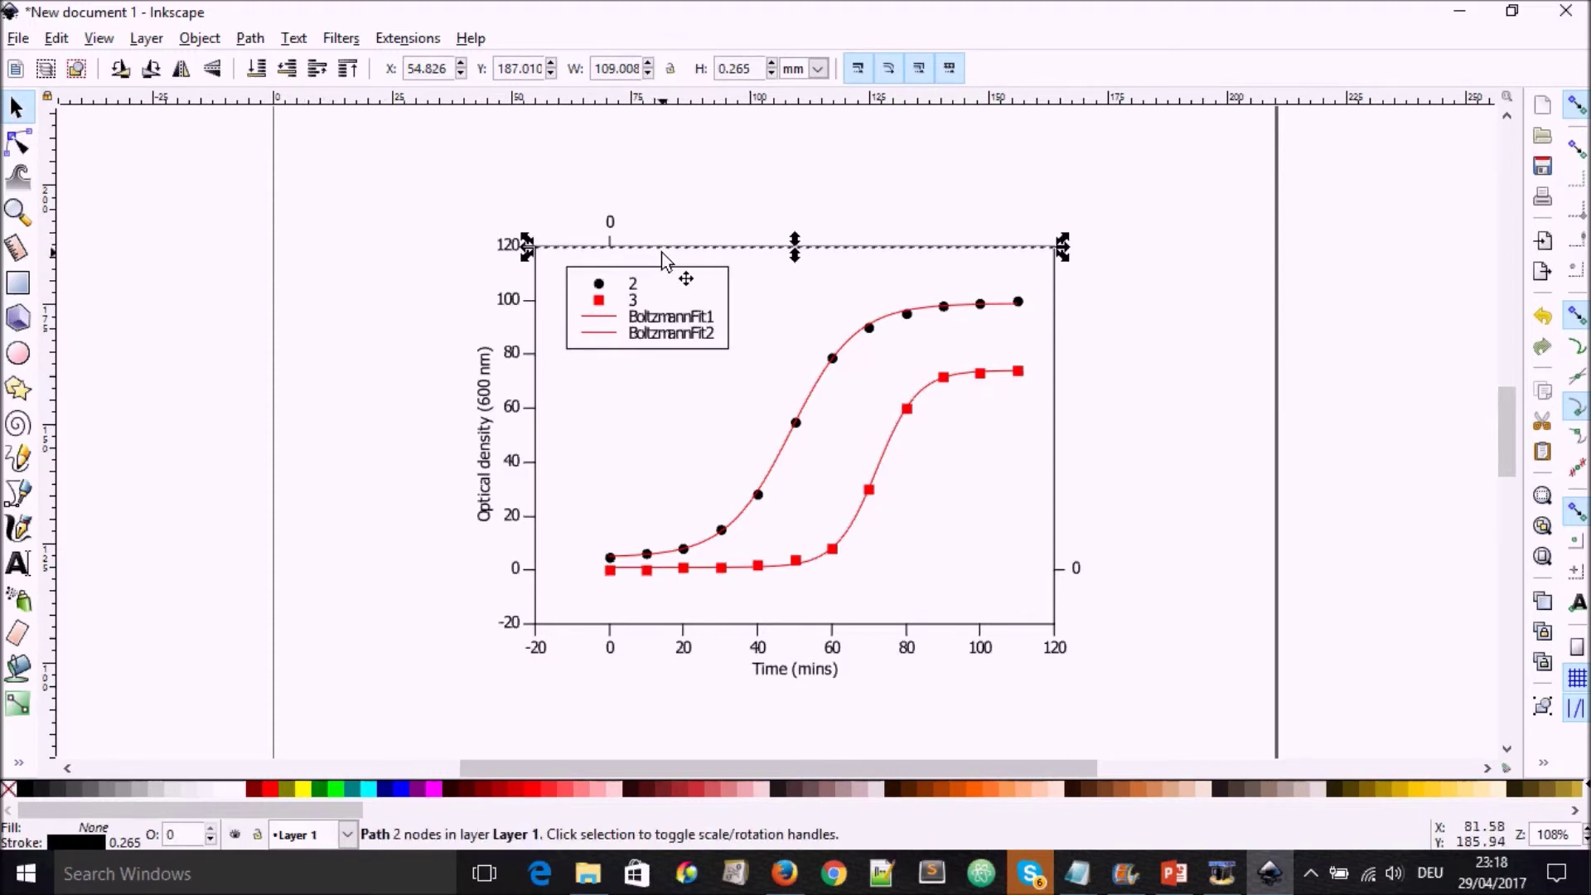
key(Delete)
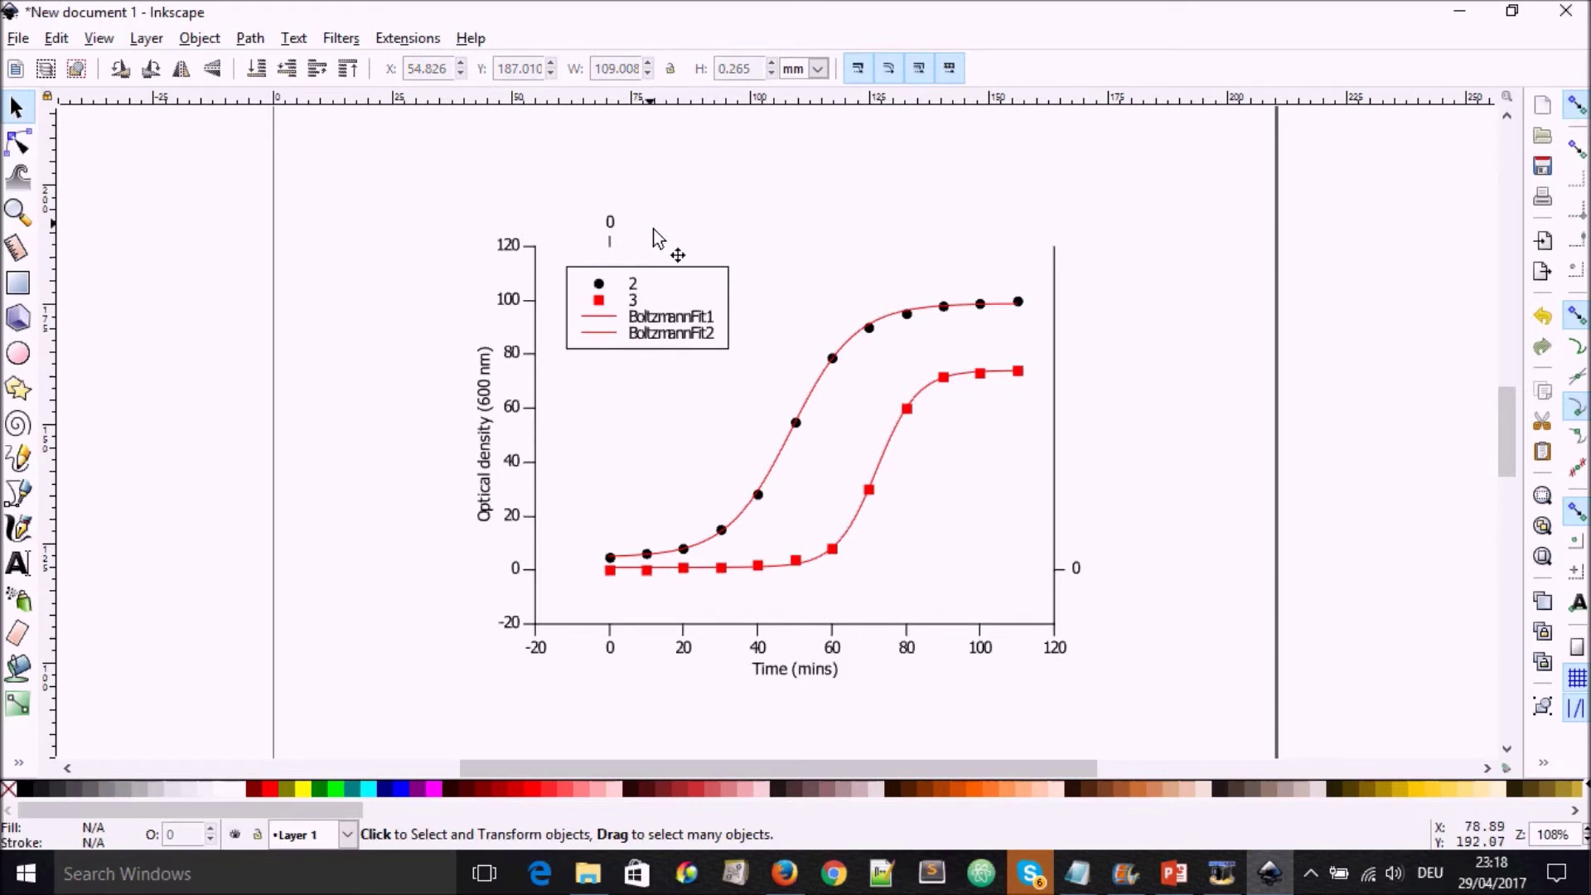